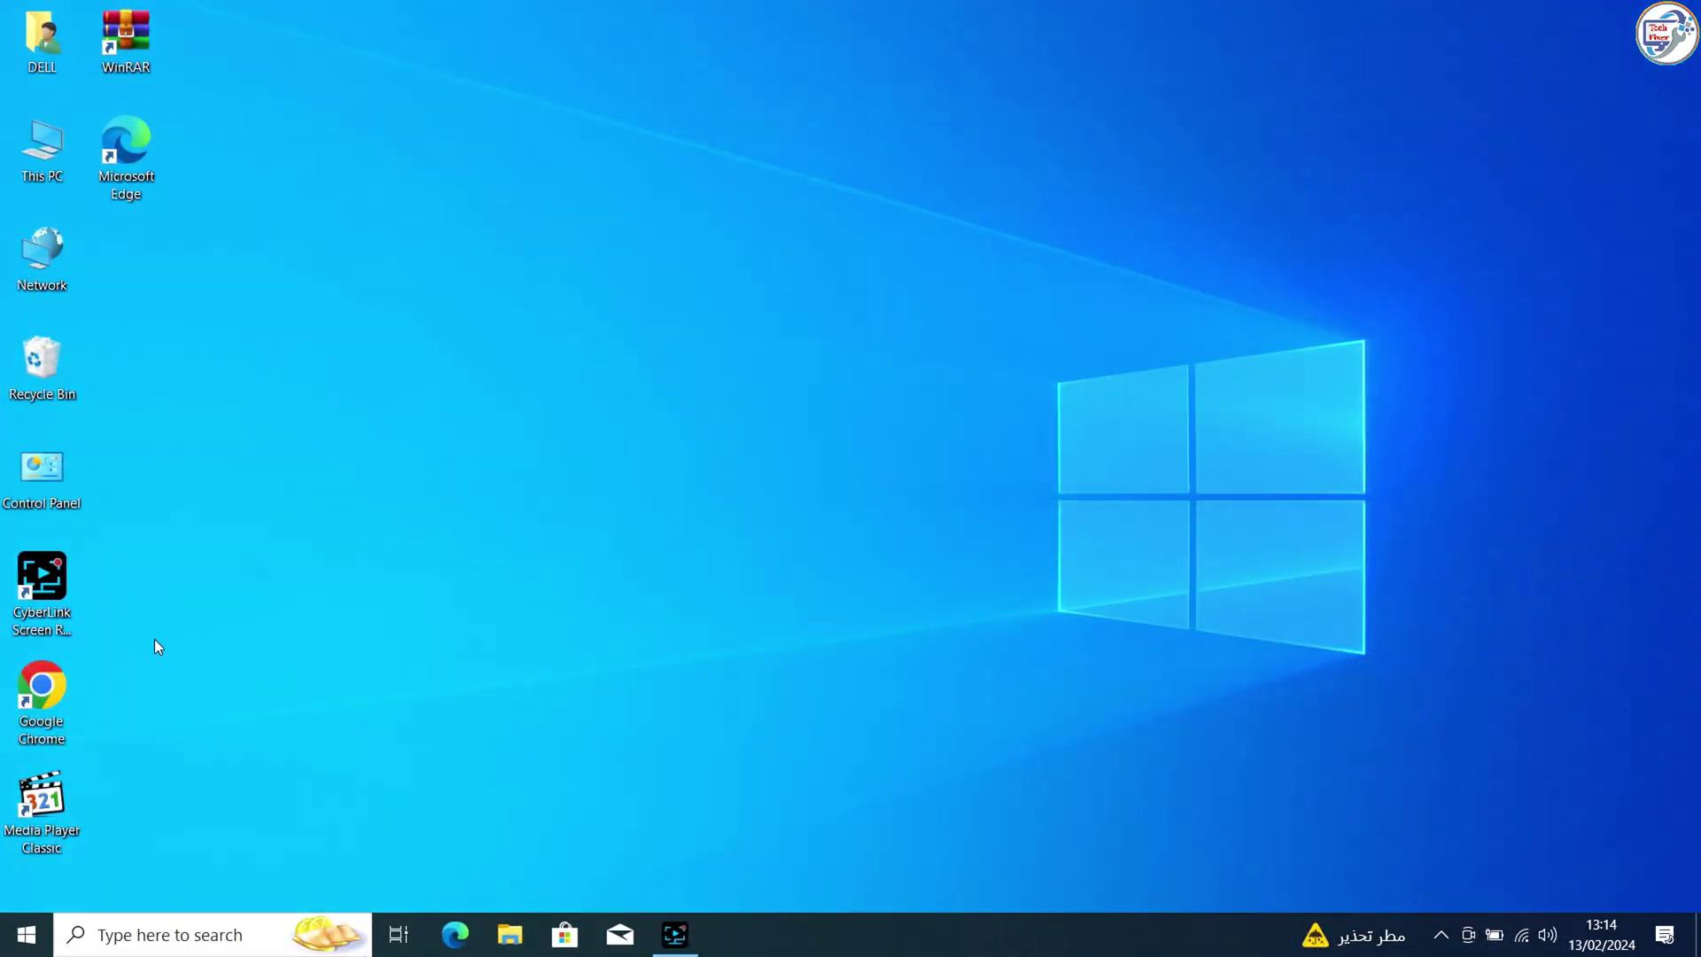
Step: Launch Chrome maximized and search for the canon lbp613cdw printer driver
double_click(49, 686)
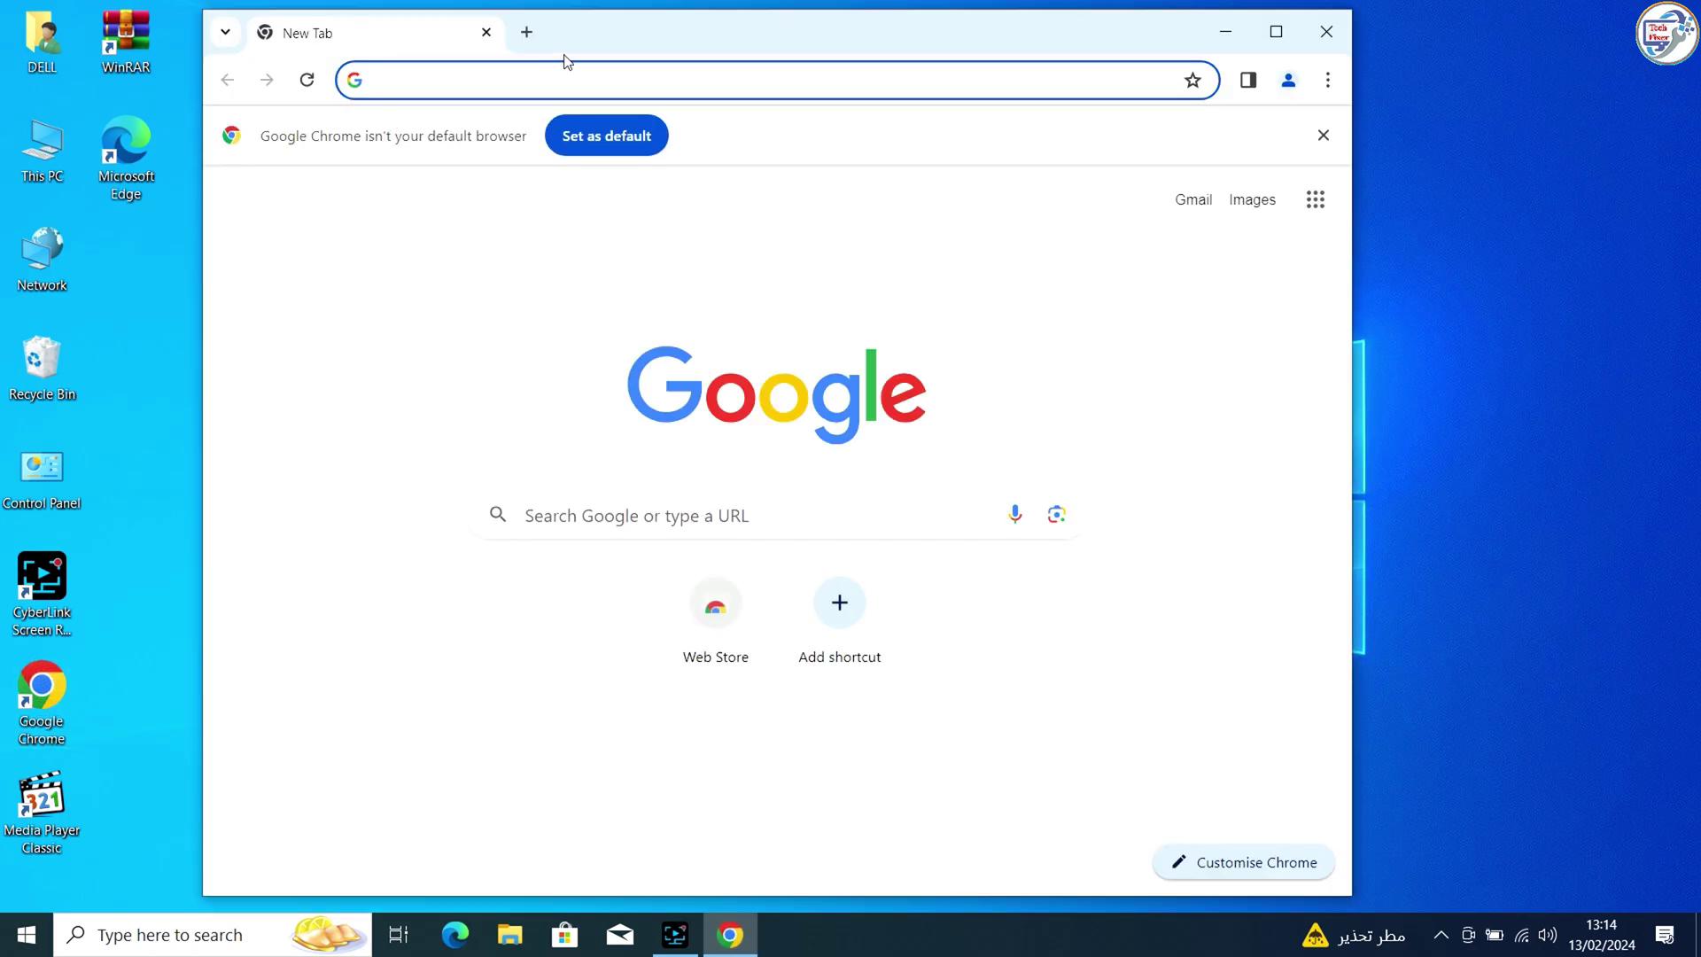
double_click(597, 51)
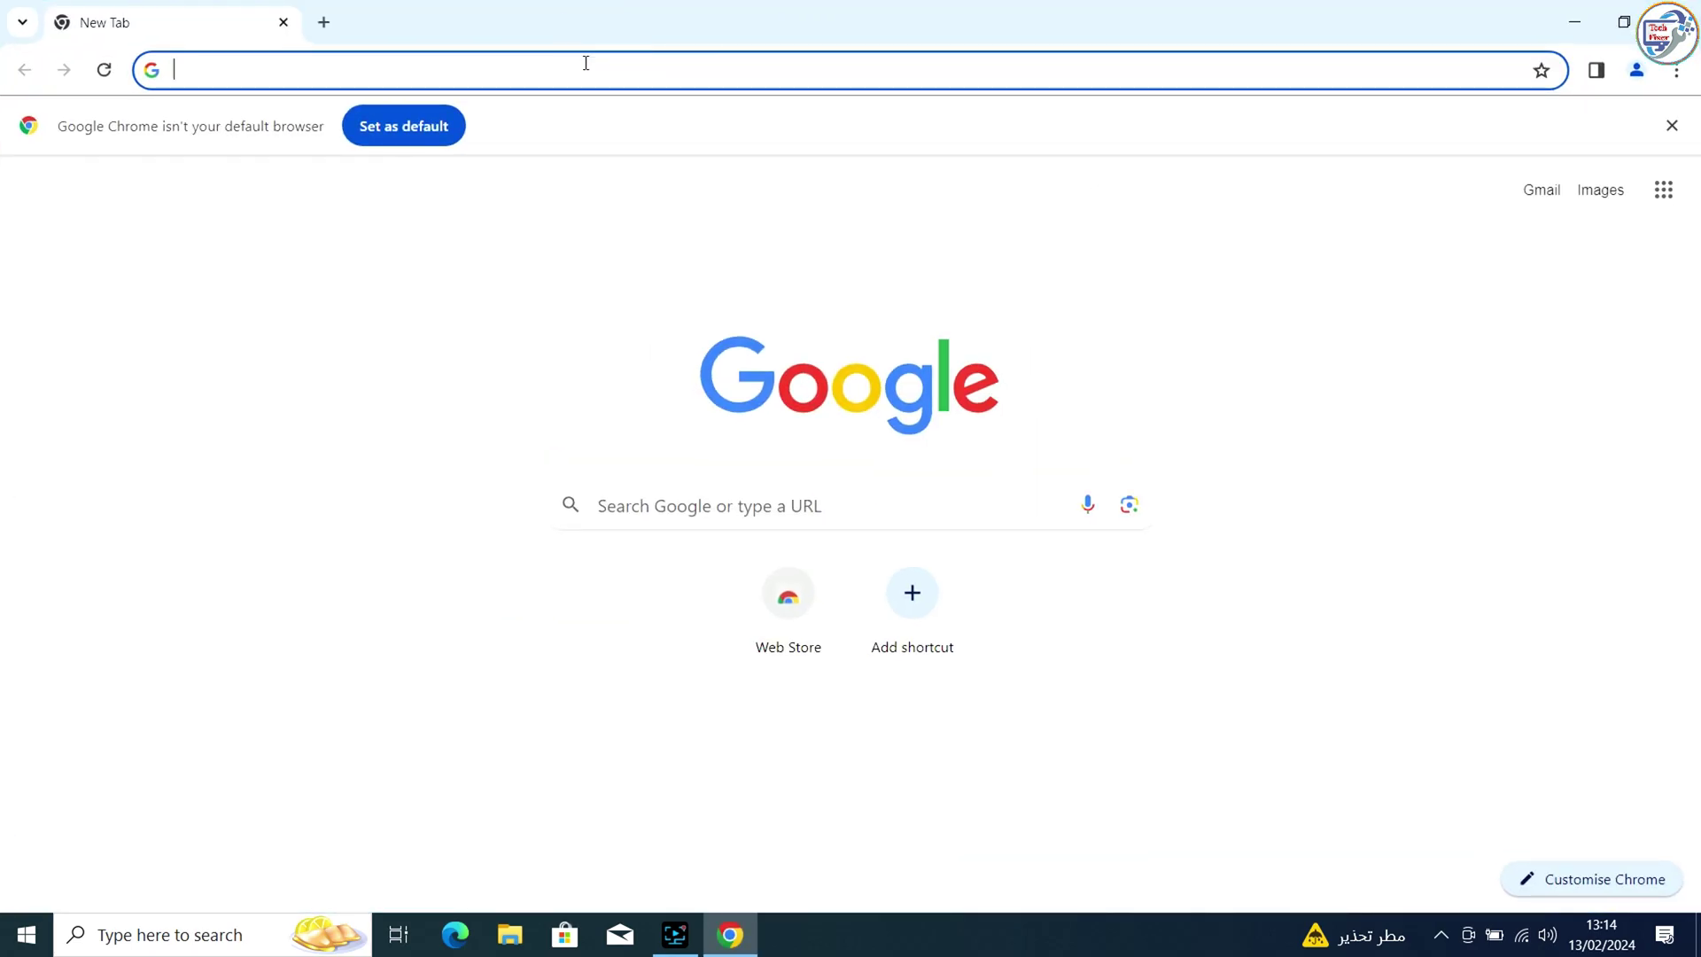
left_click(585, 67)
type("cano")
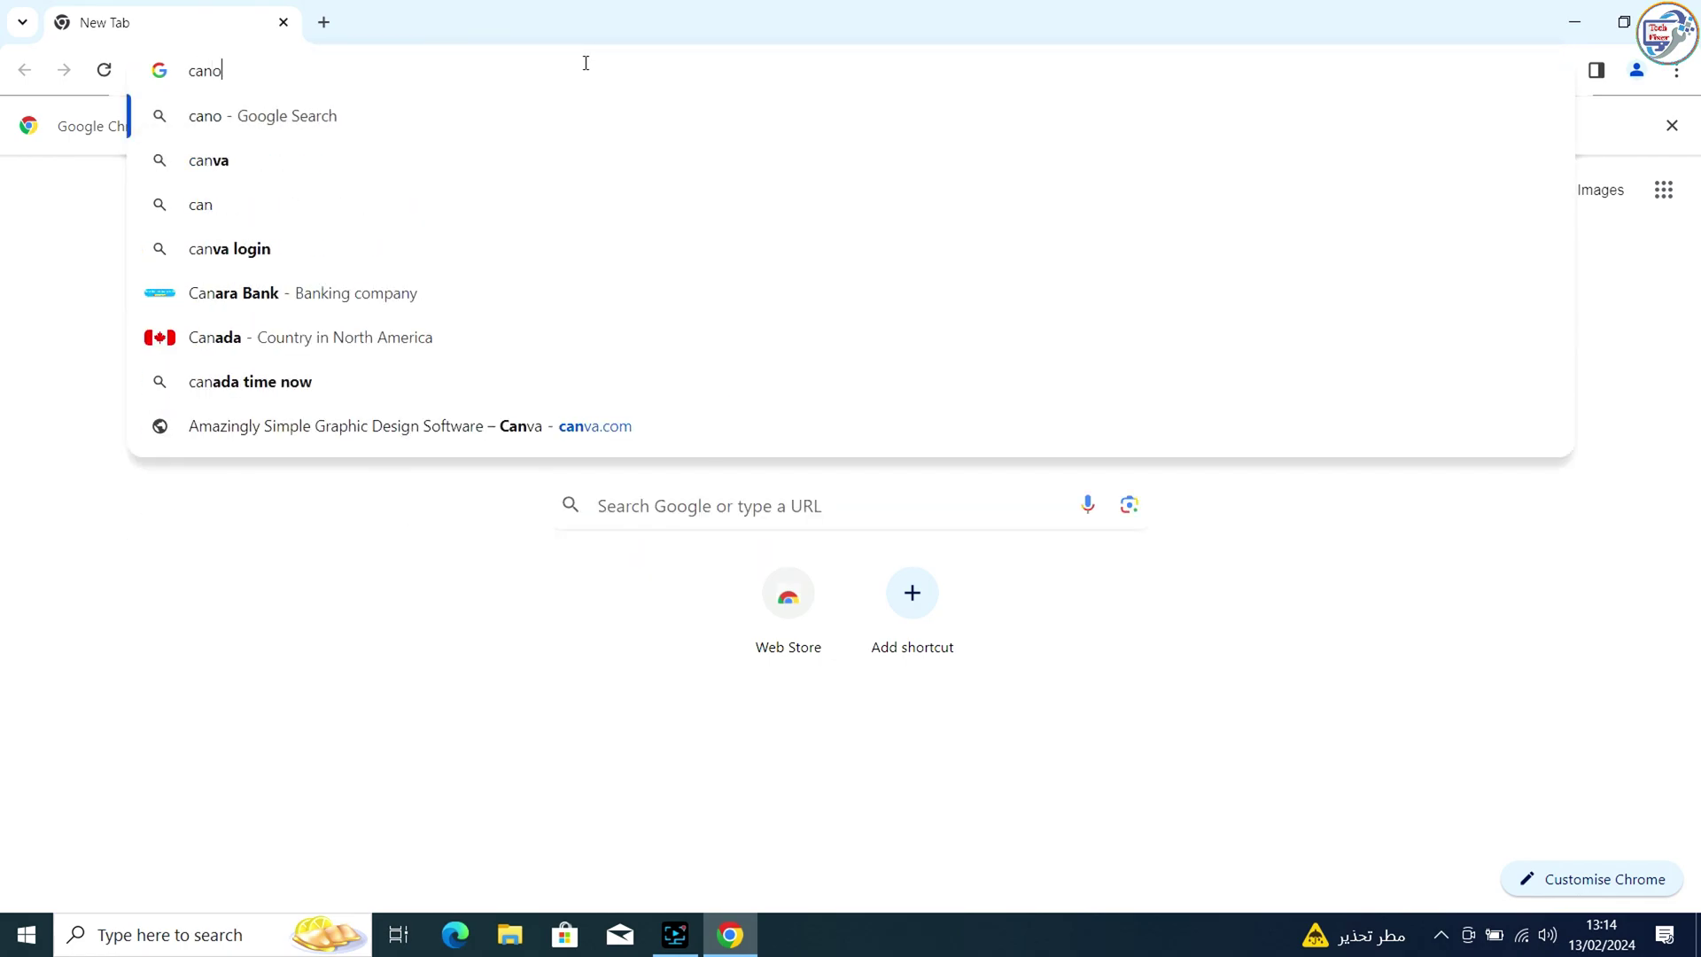
type("n")
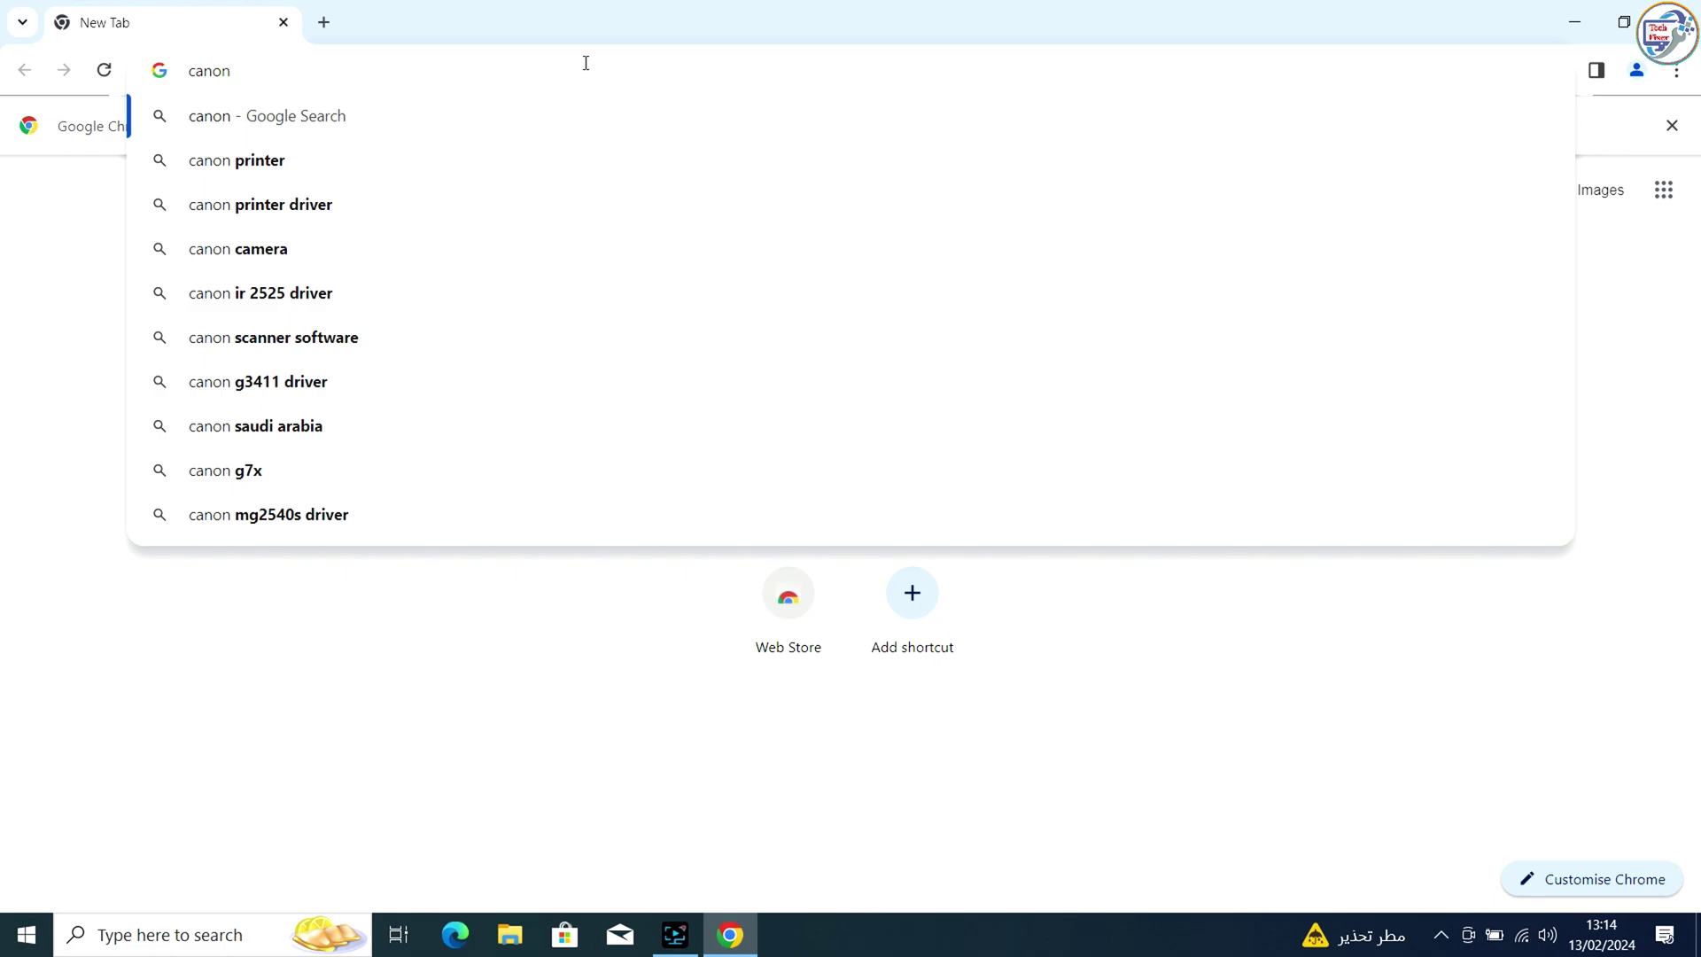
type(" lbp6")
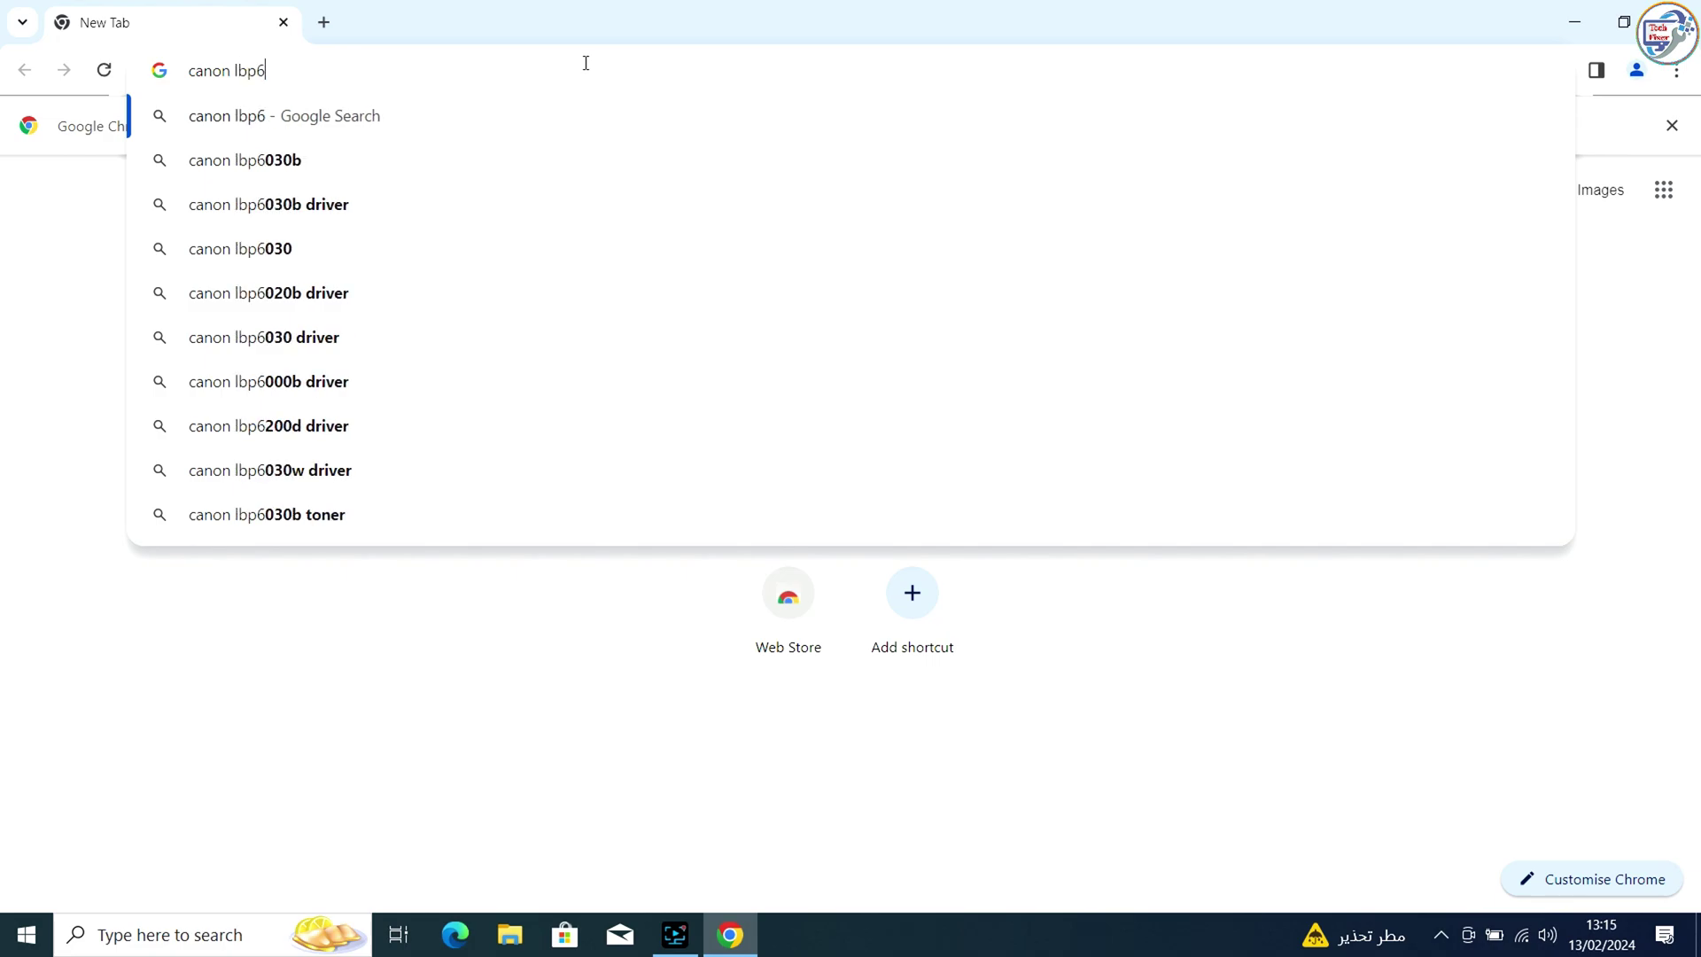
type("13cdw p")
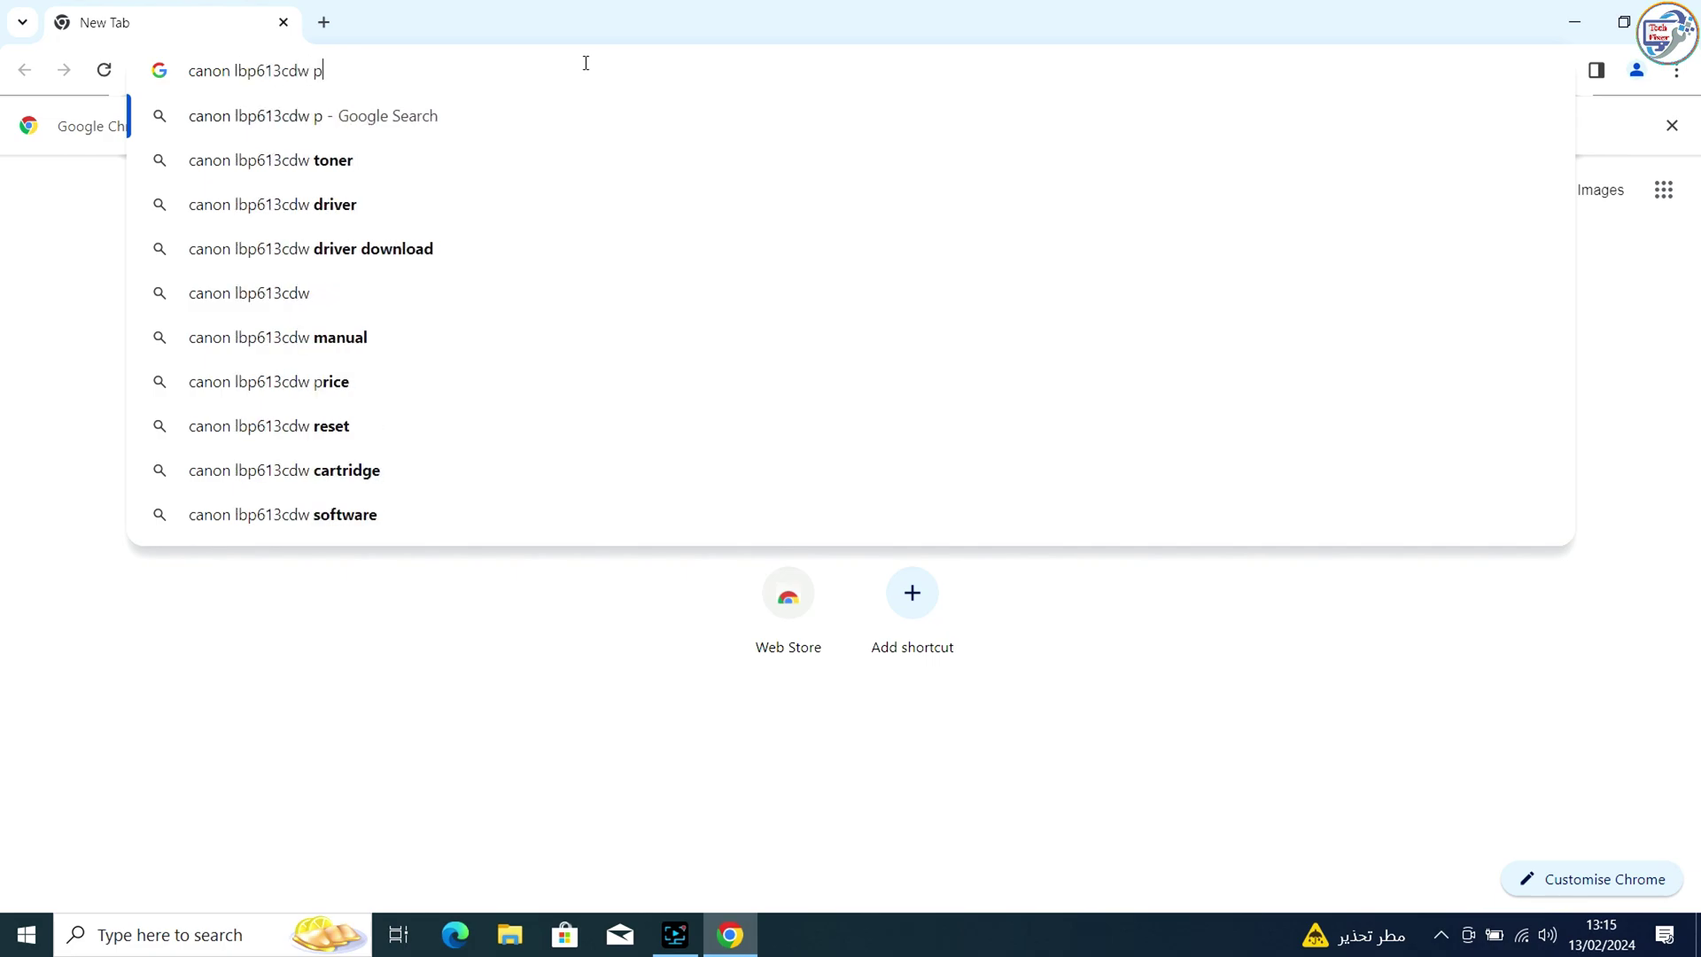
type("rinter driver")
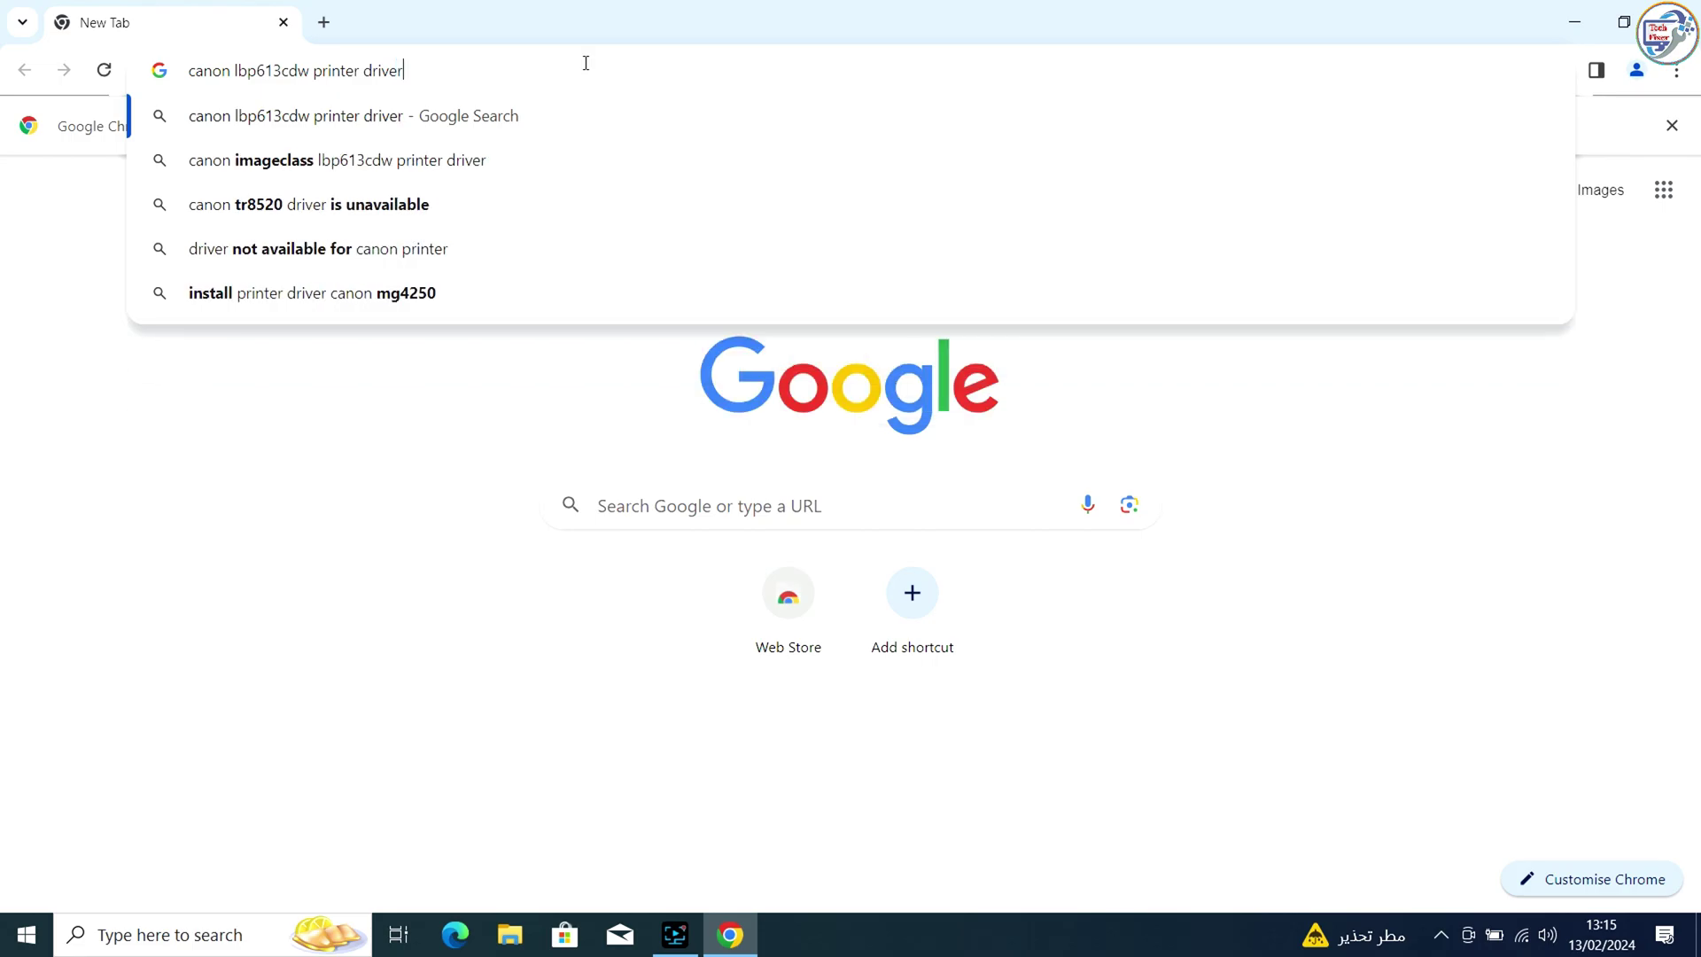
key("Return")
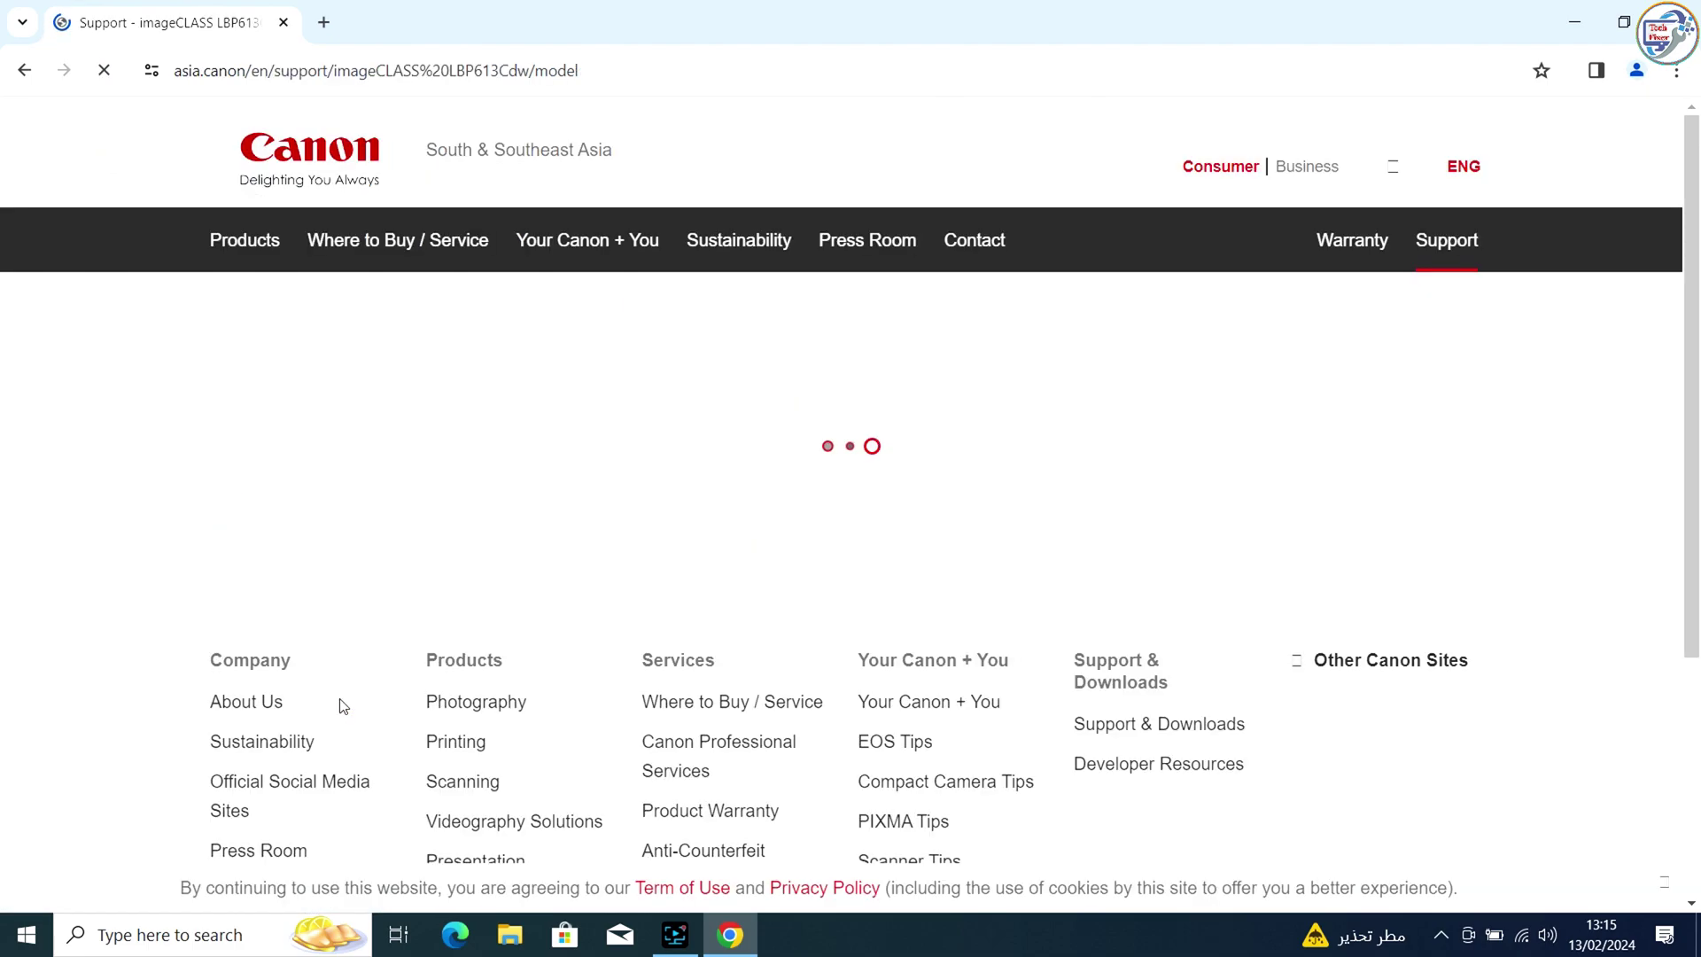
scroll(558, 738, "down", 4)
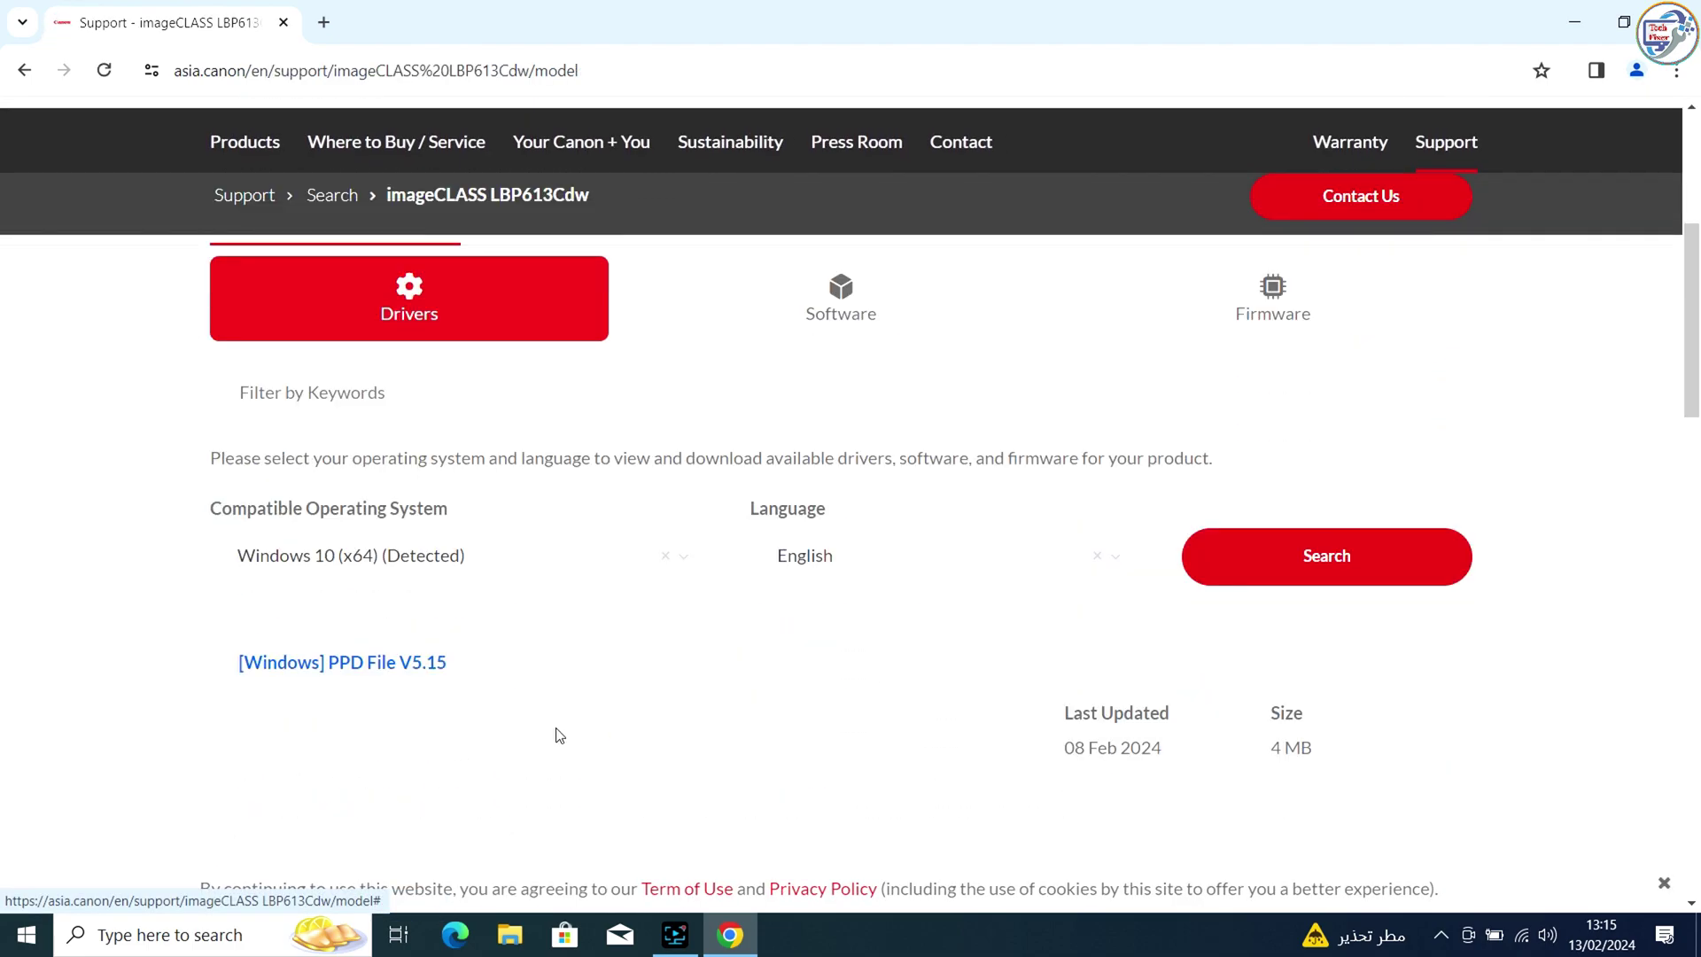
scroll(558, 737, "down", 1)
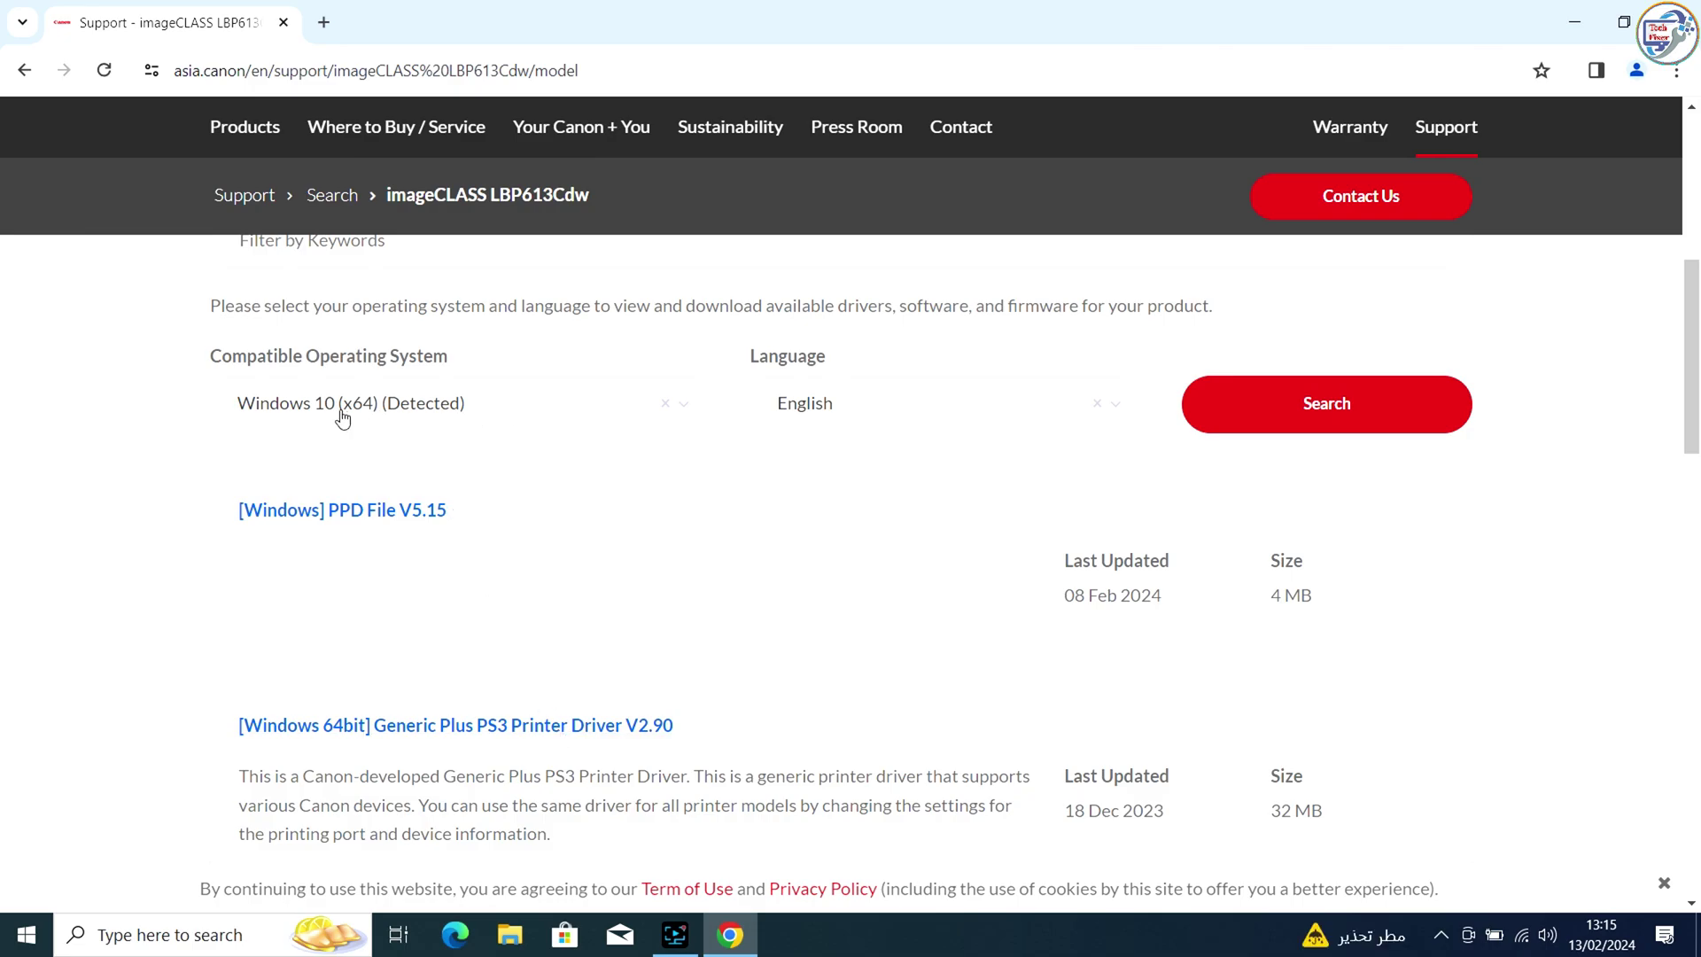
scroll(765, 617, "down", 3)
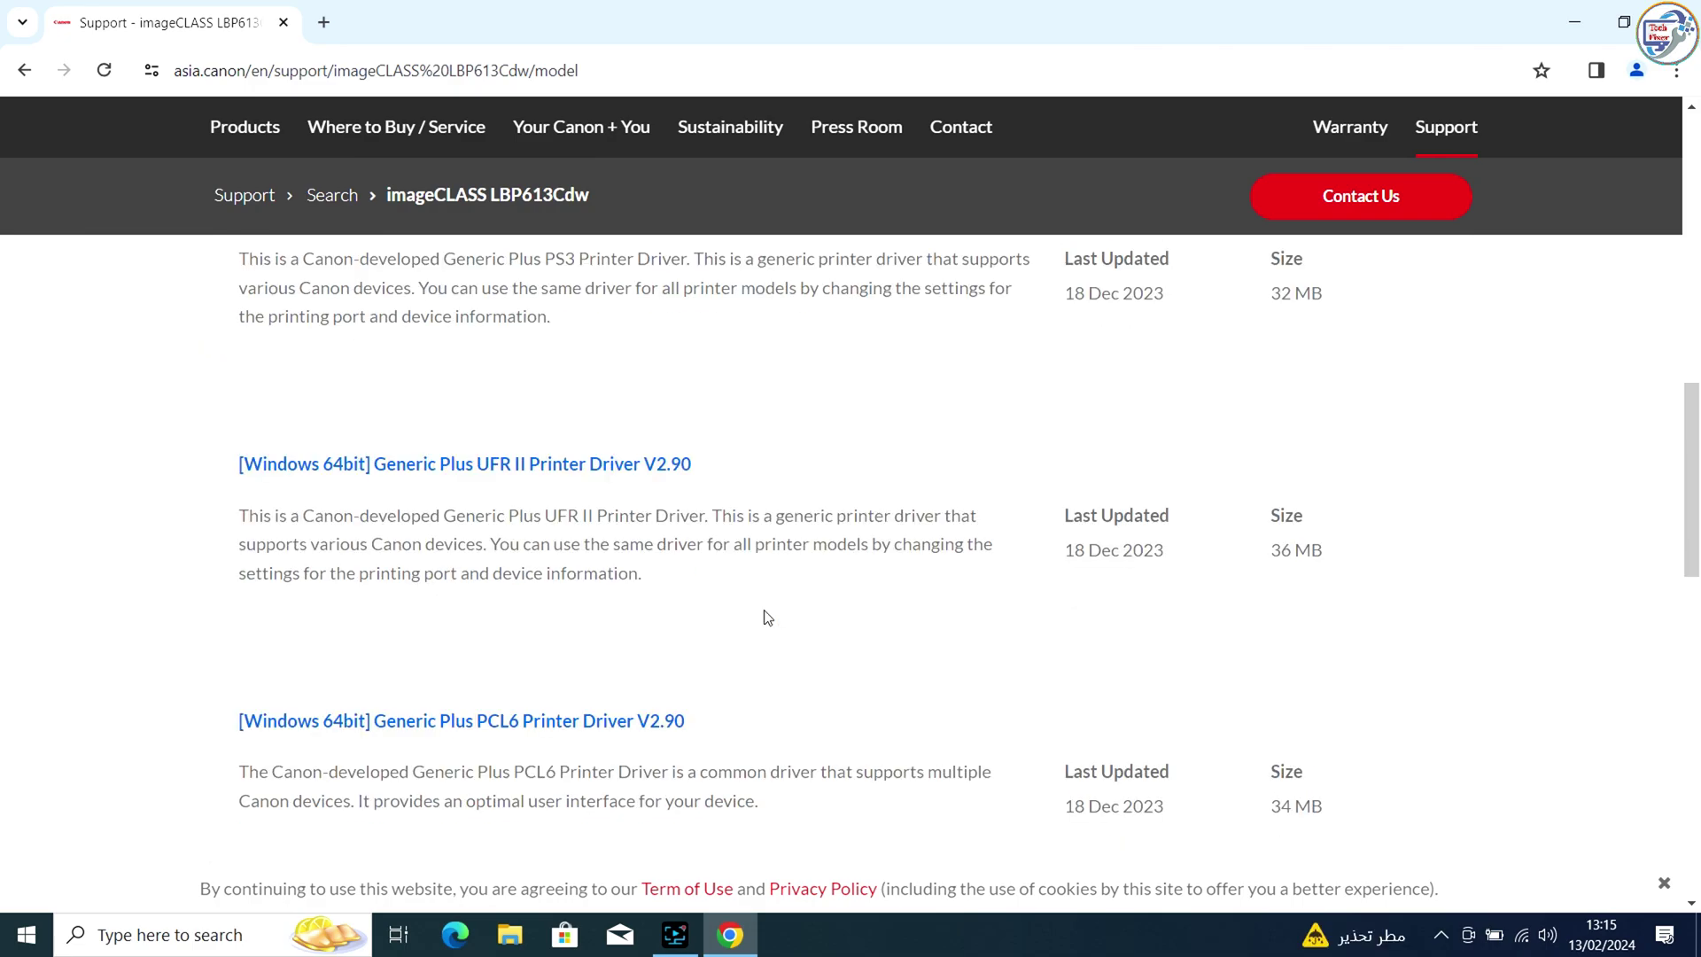
scroll(765, 616, "up", 2)
scroll(766, 617, "up", 1)
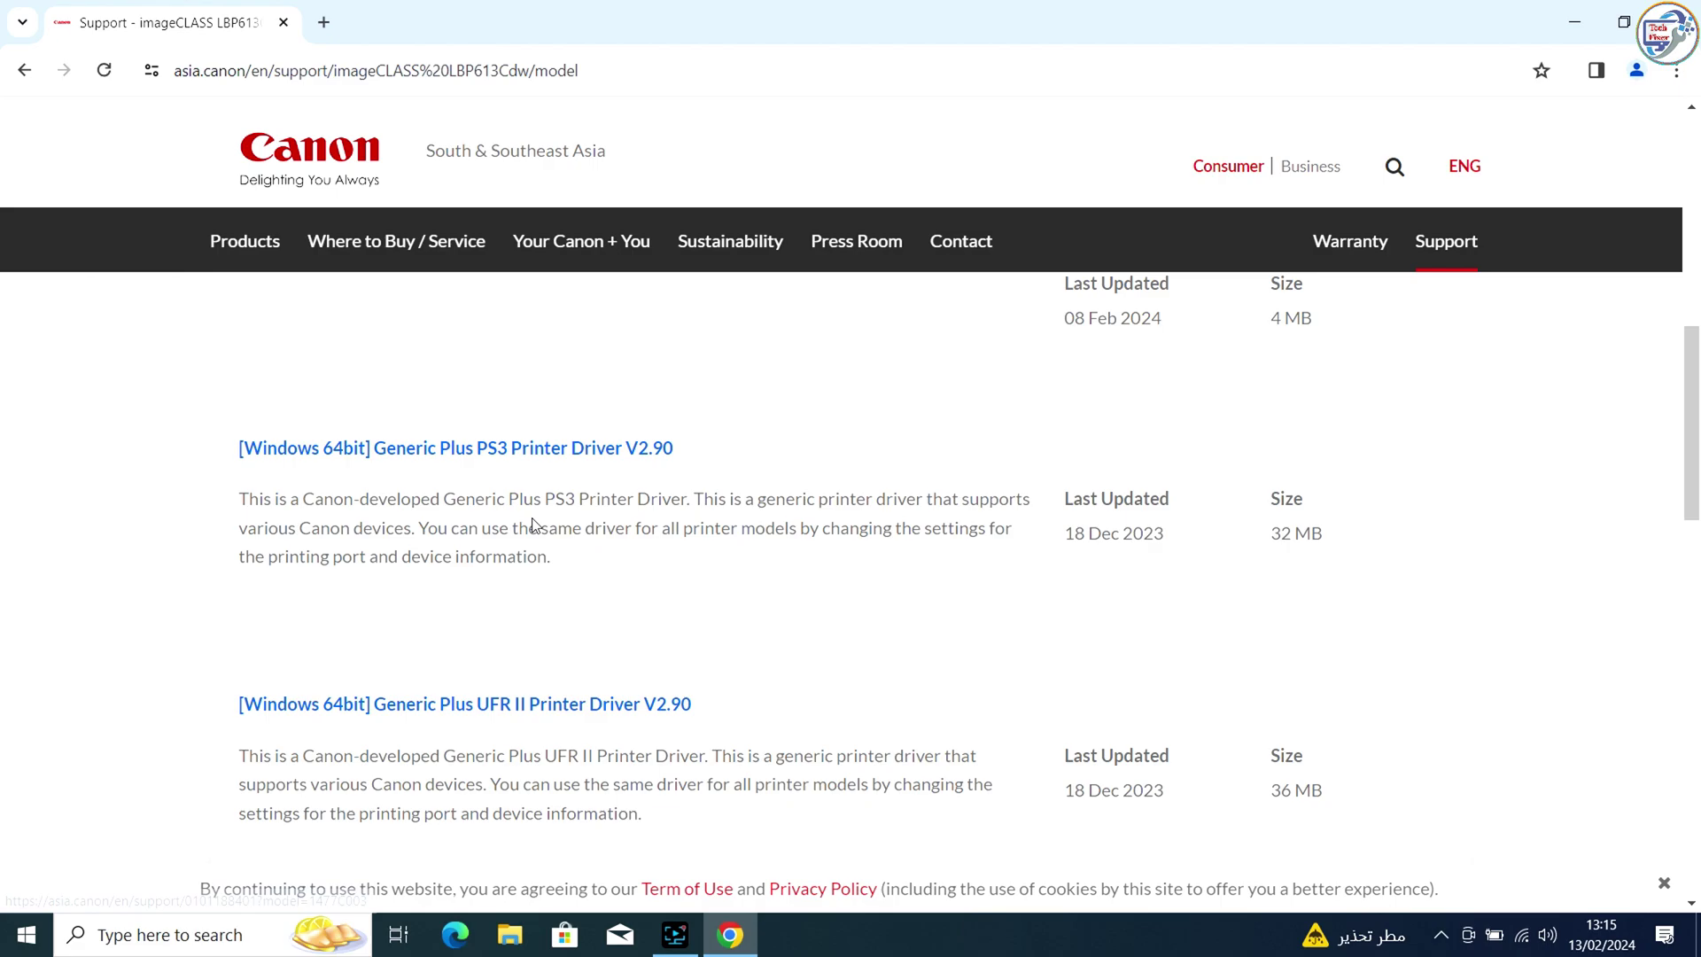
Step: Start downloading the [Windows 64bit] Generic Plus PS3 Printer Driver V2.90
left_click(539, 449)
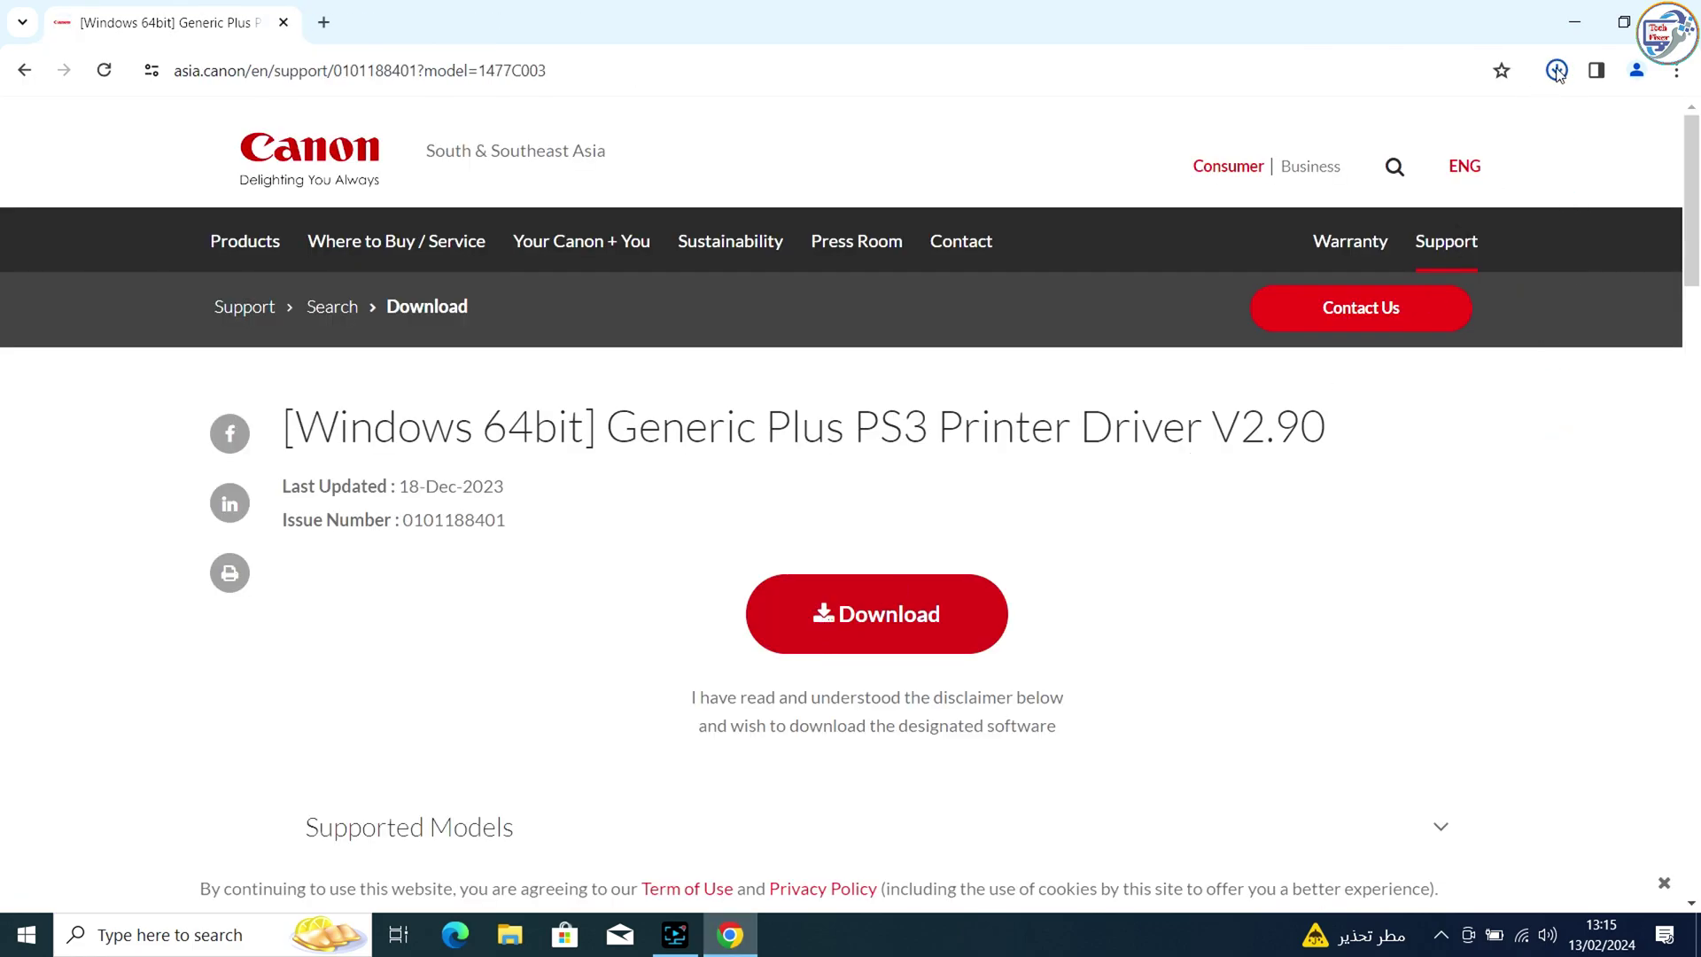
Step: Extract the downloaded GPlus_PS3 package and launch Setup from GPlus_PS3_Driver_V290_W64_00
left_click(1557, 71)
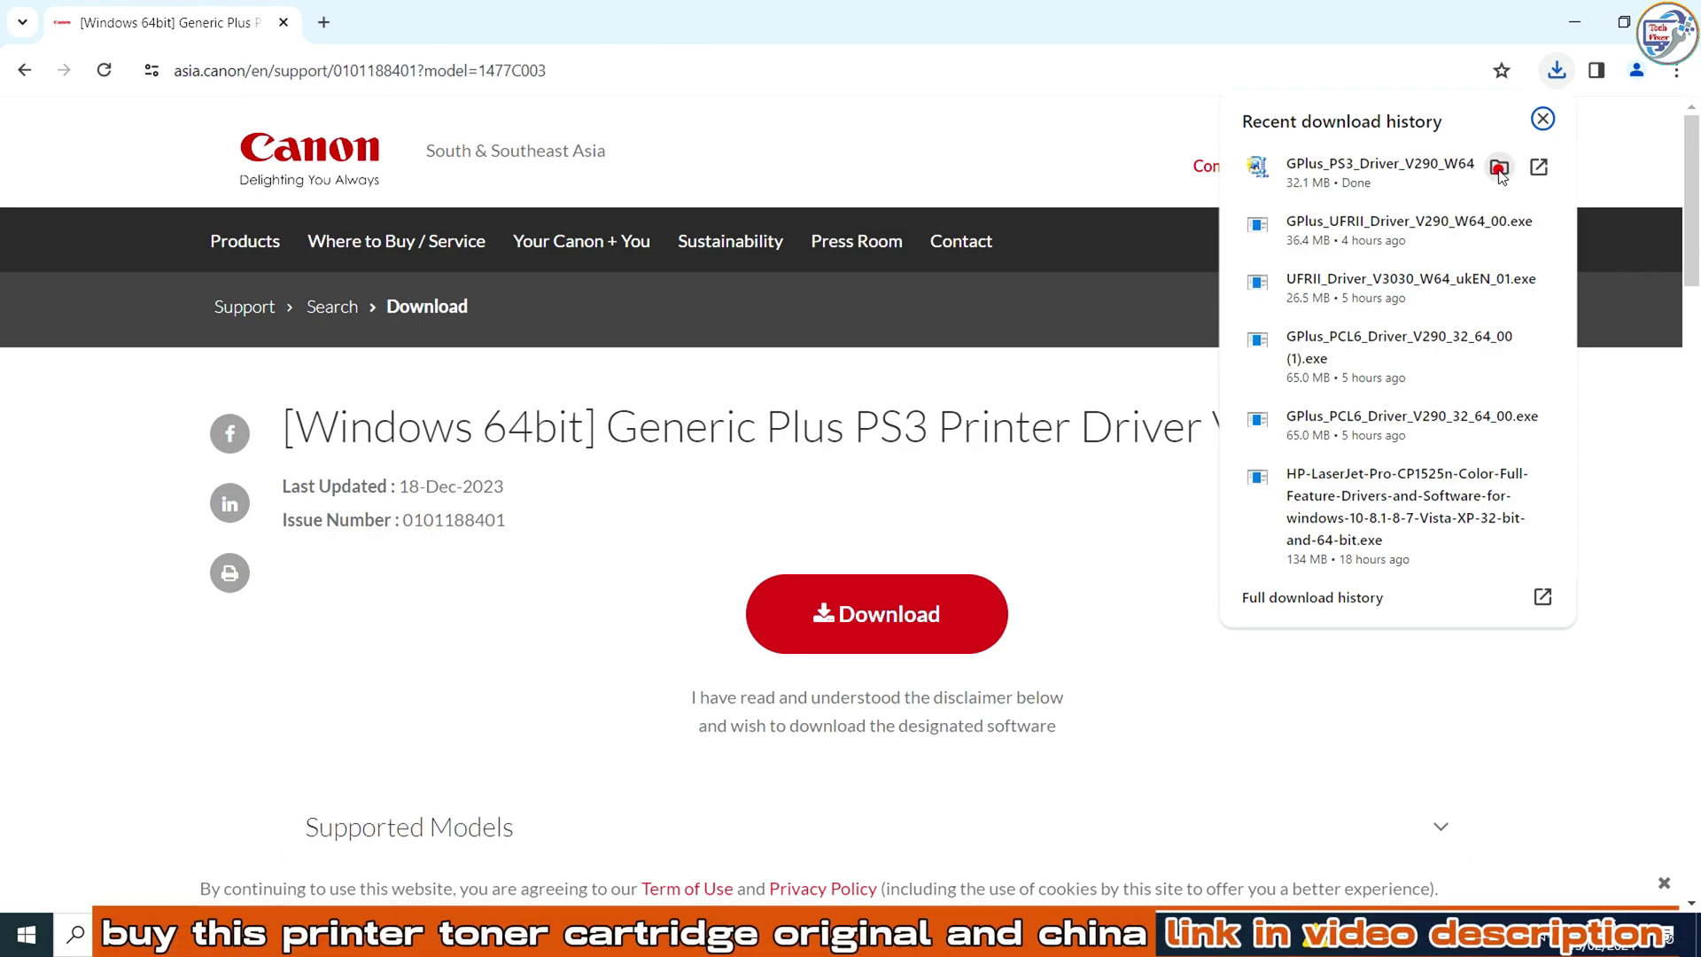
left_click(1501, 171)
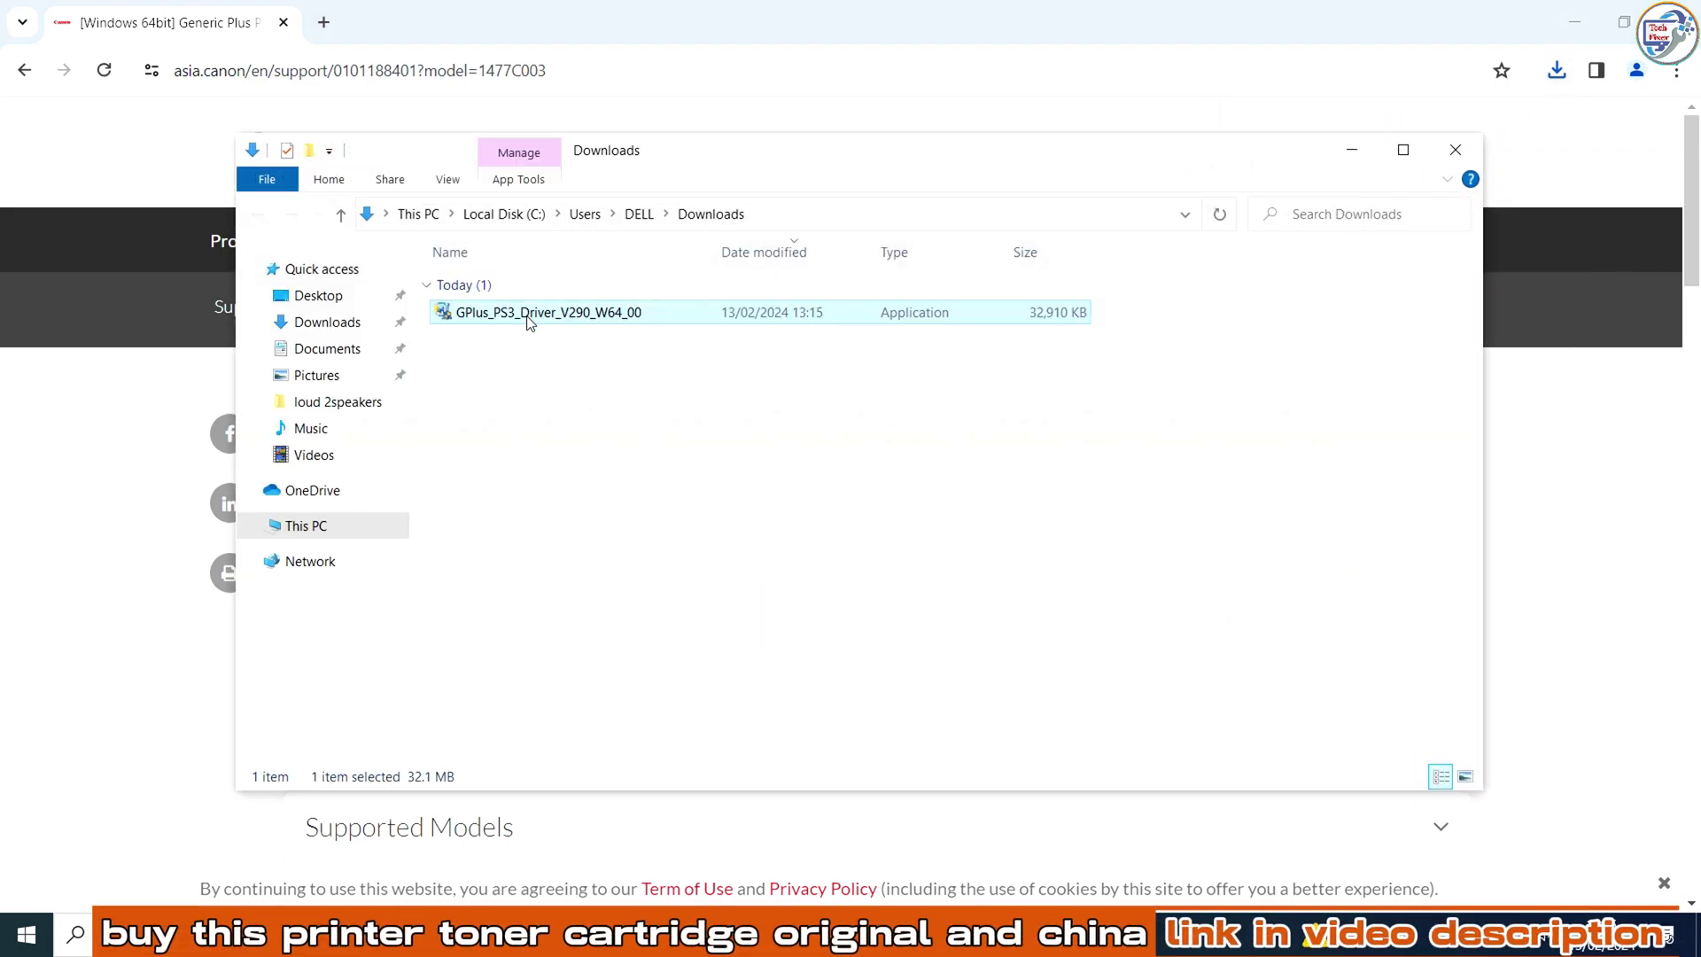
double_click(529, 317)
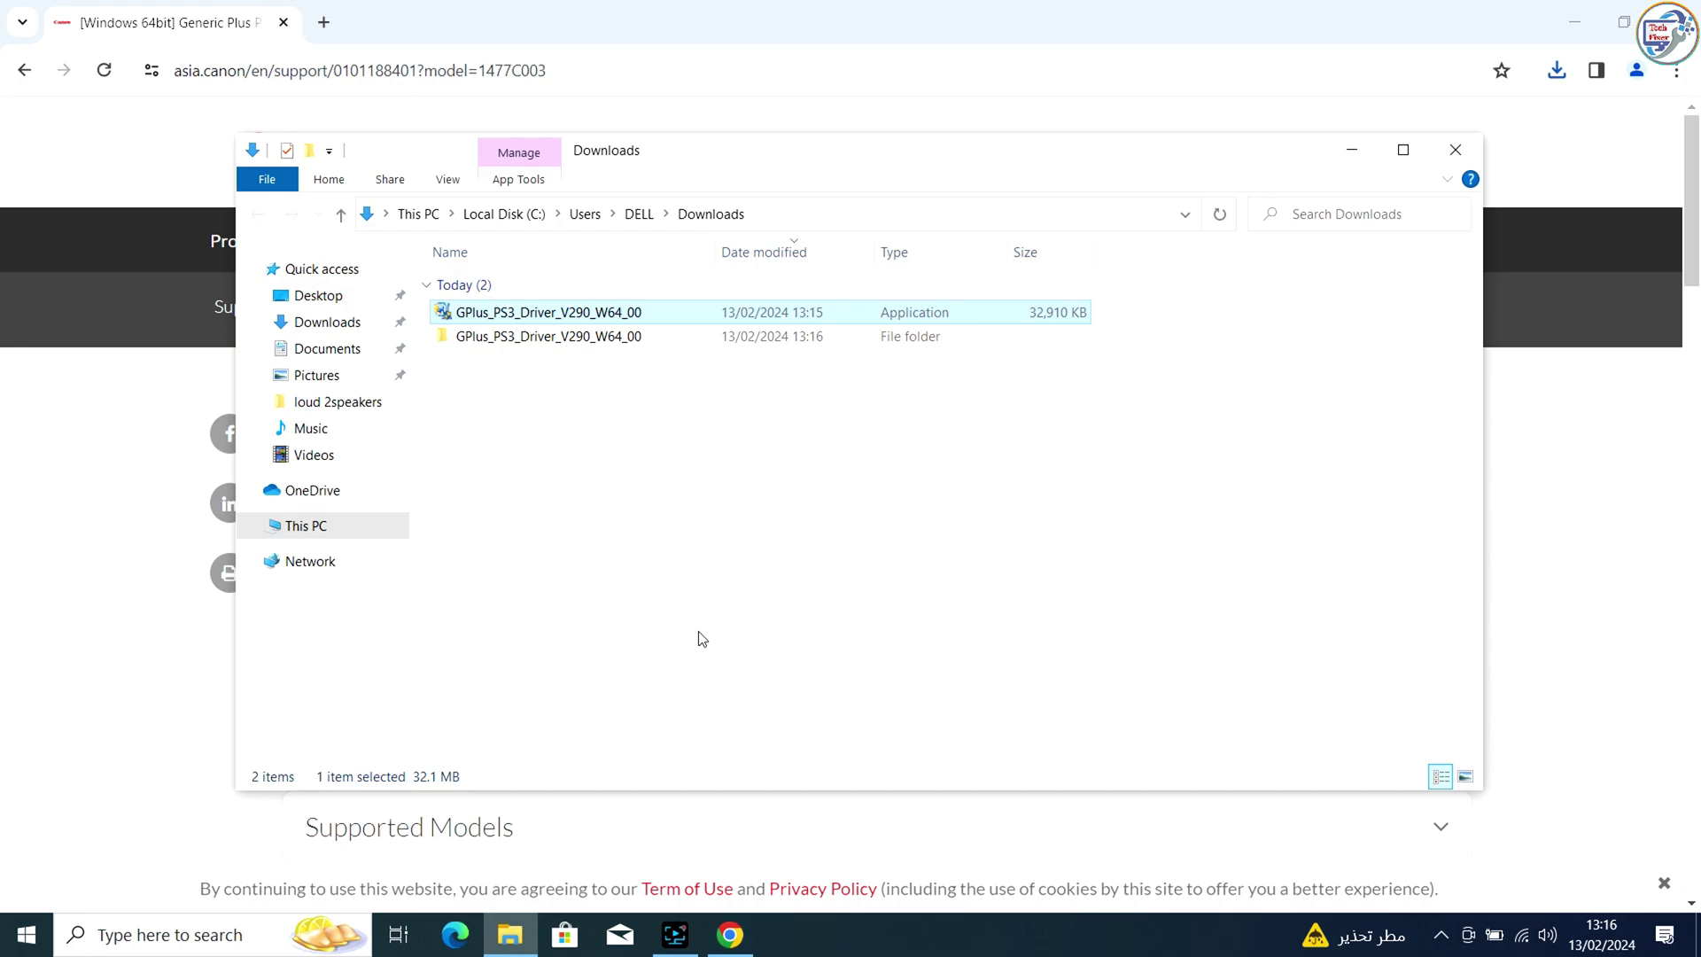
double_click(526, 336)
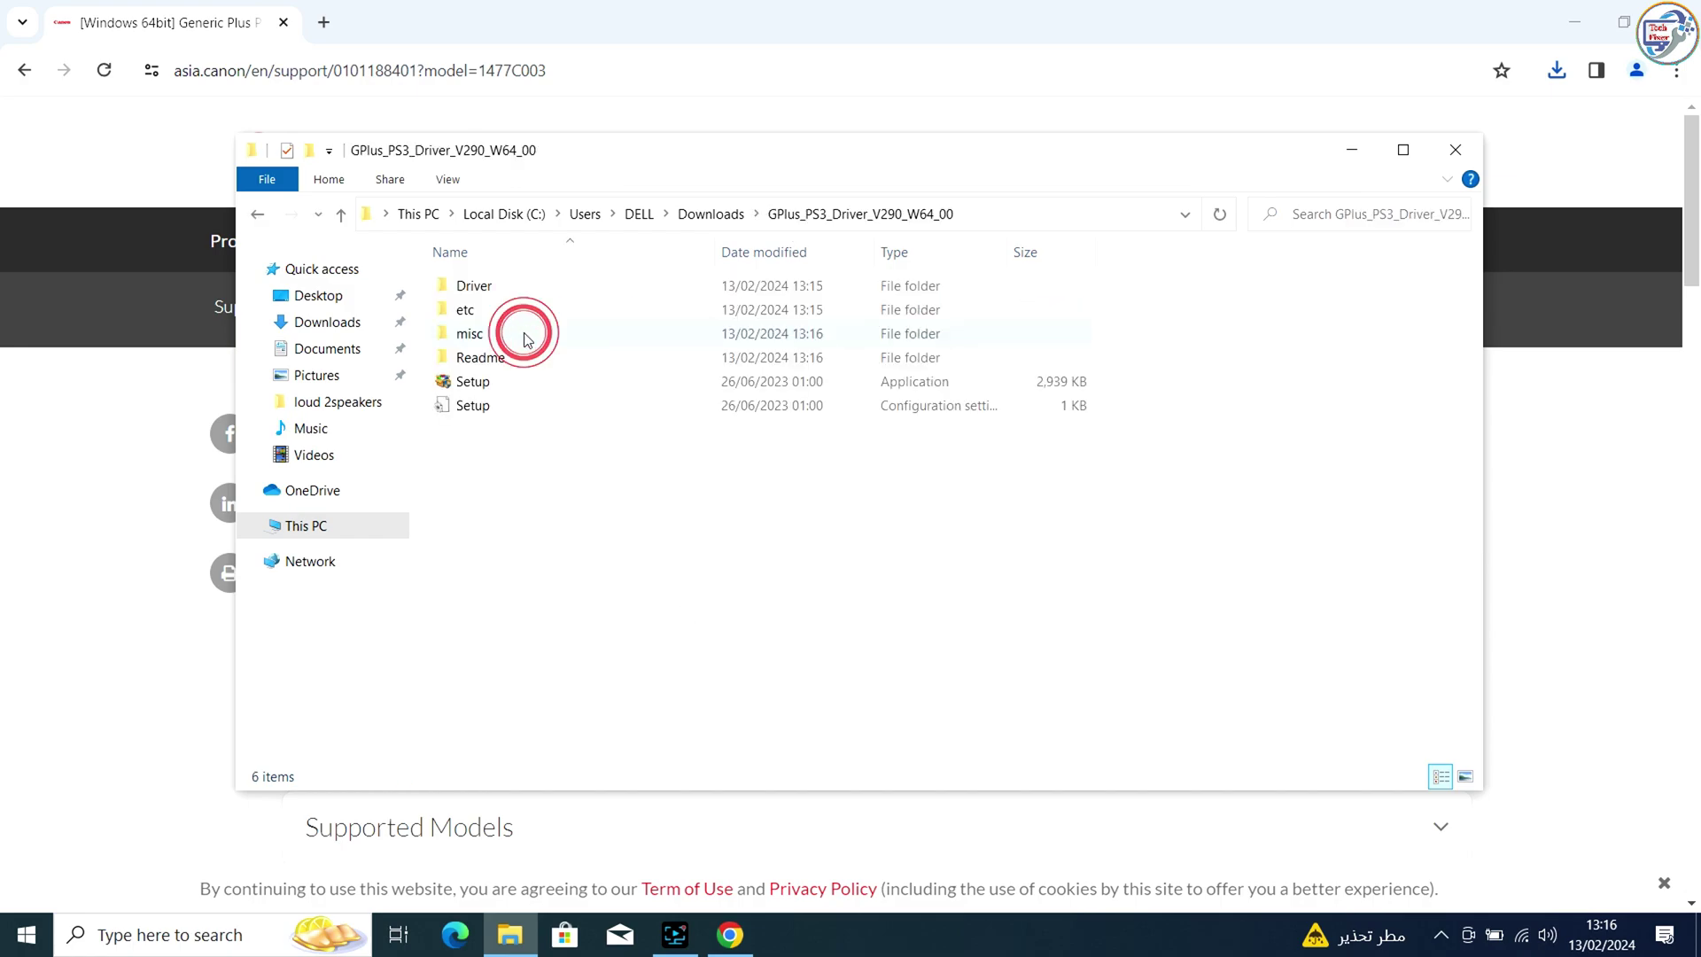
left_click(475, 381)
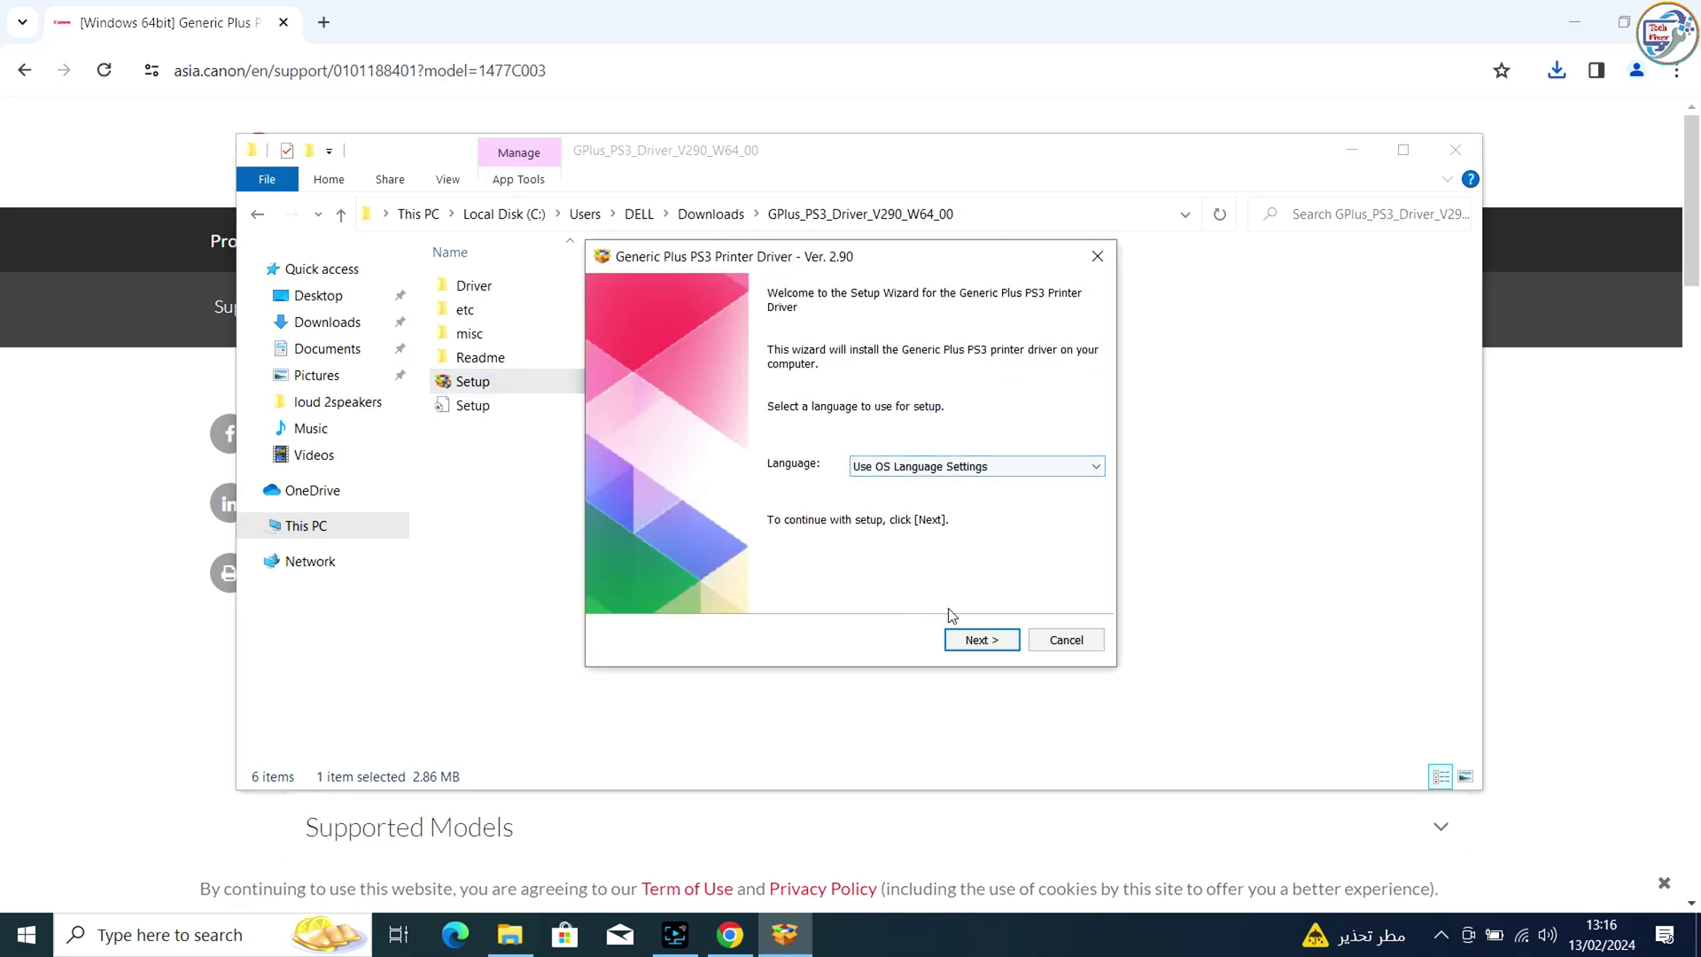
Step: Accept the license, keep Standard setup, and minimize Chrome to reveal the installer
left_click(956, 644)
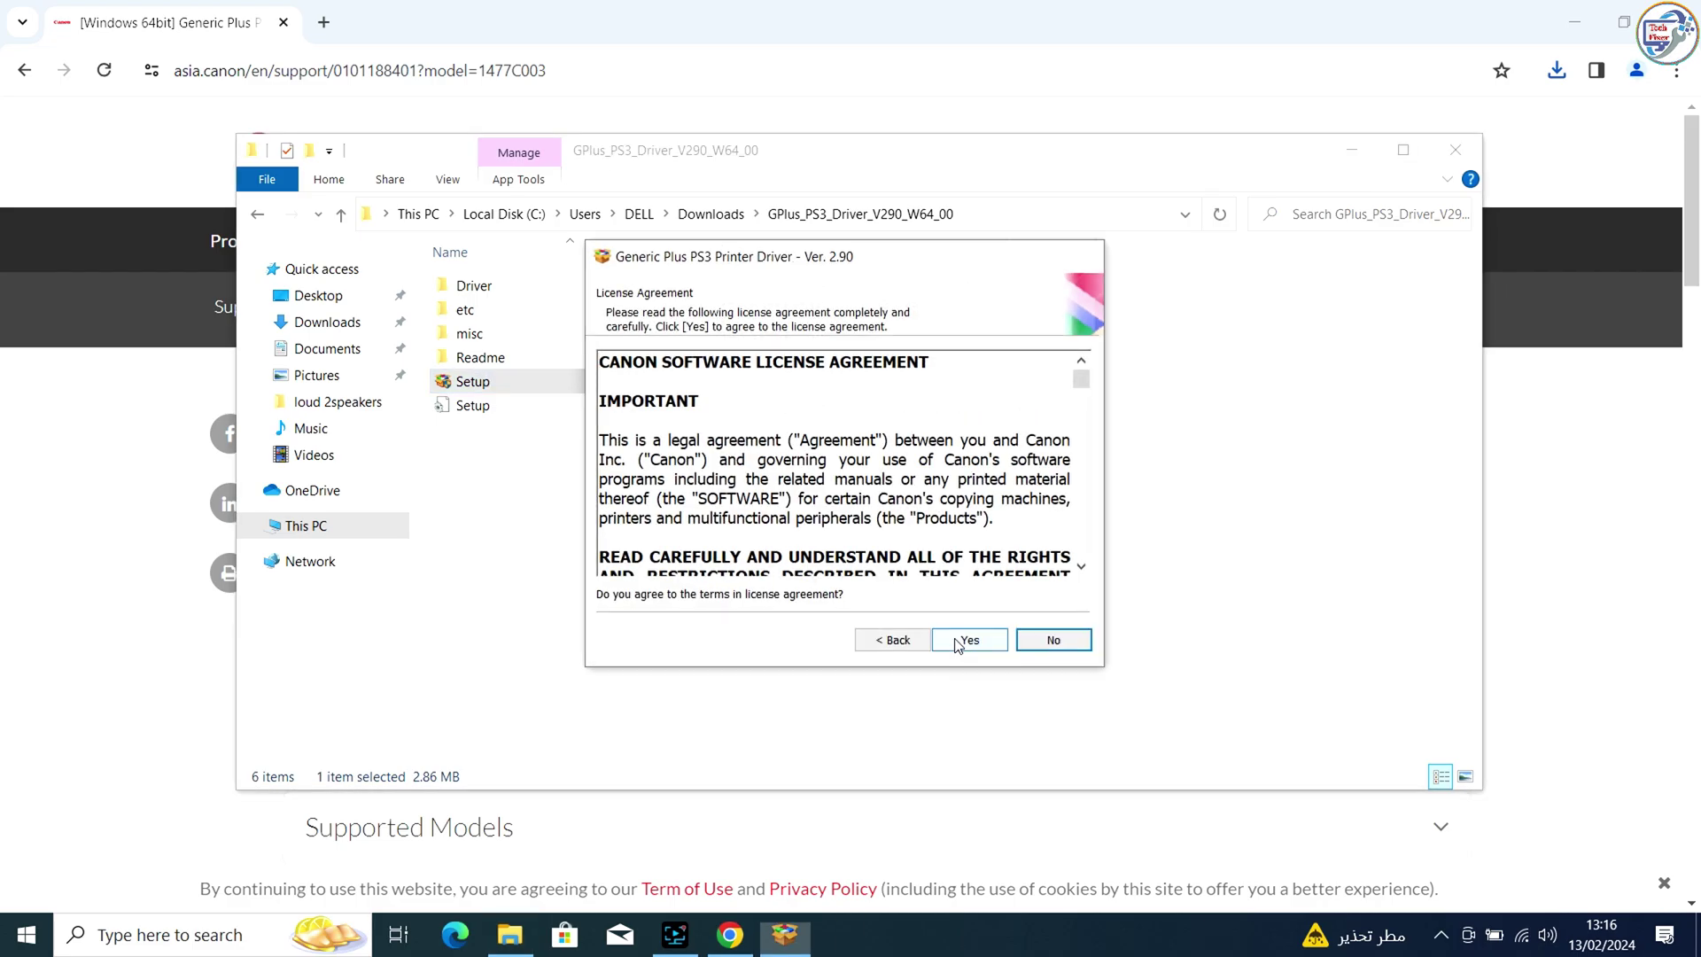
left_click(966, 642)
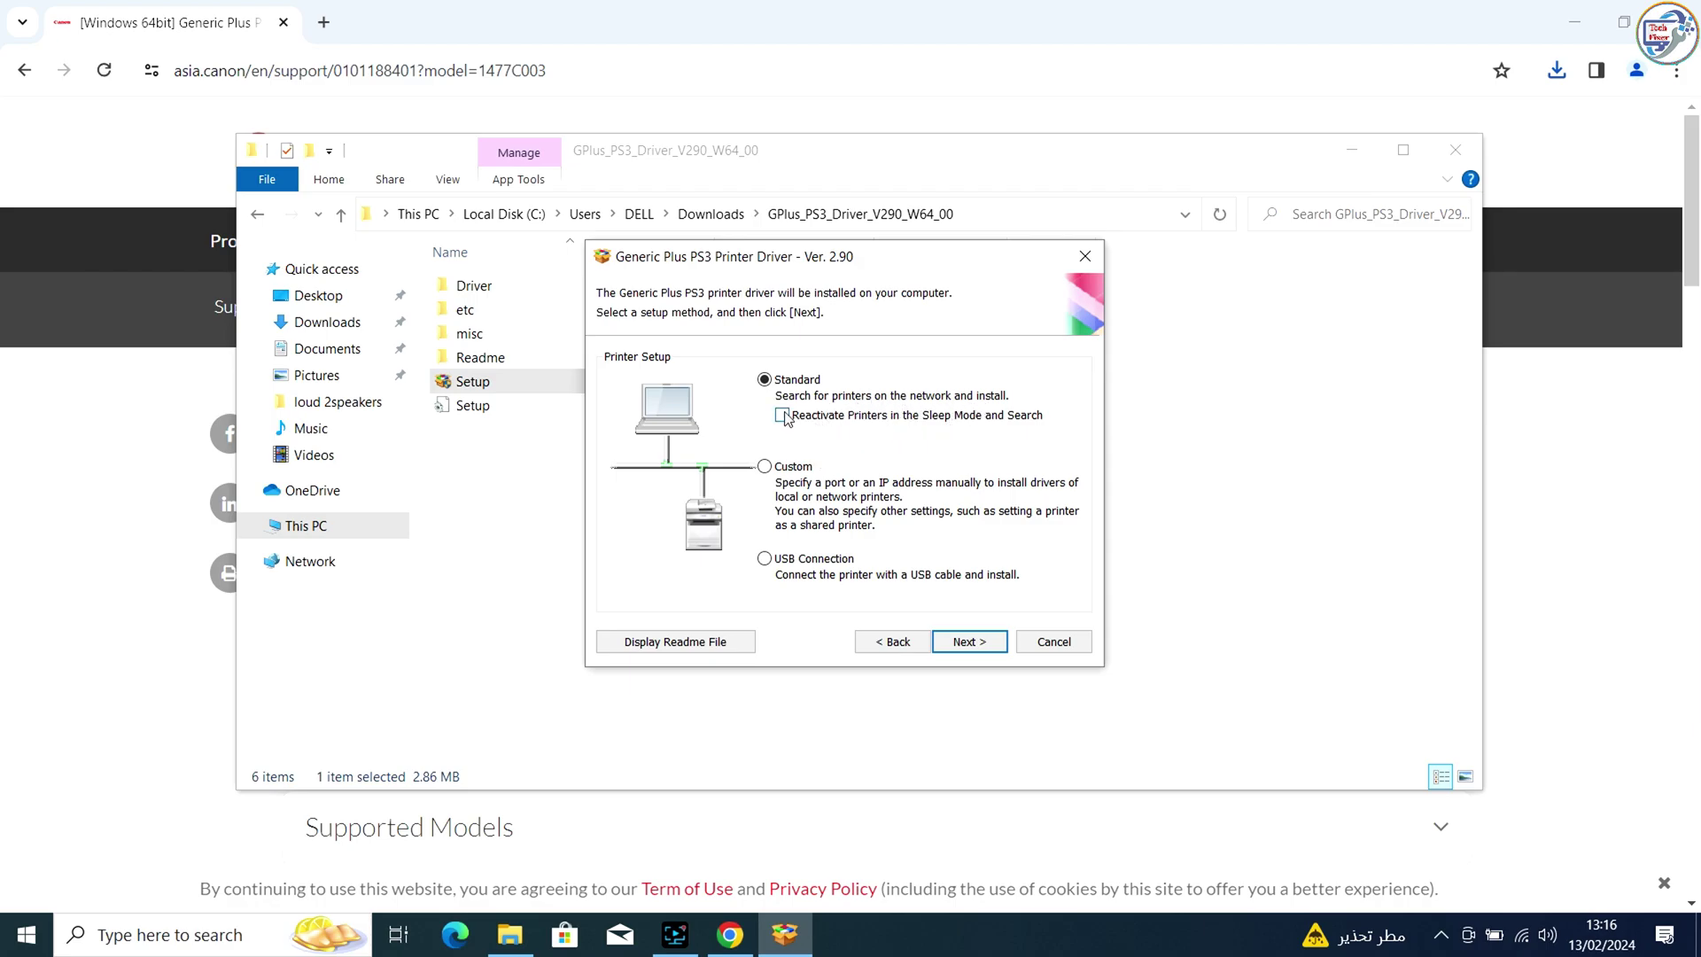
left_click(963, 646)
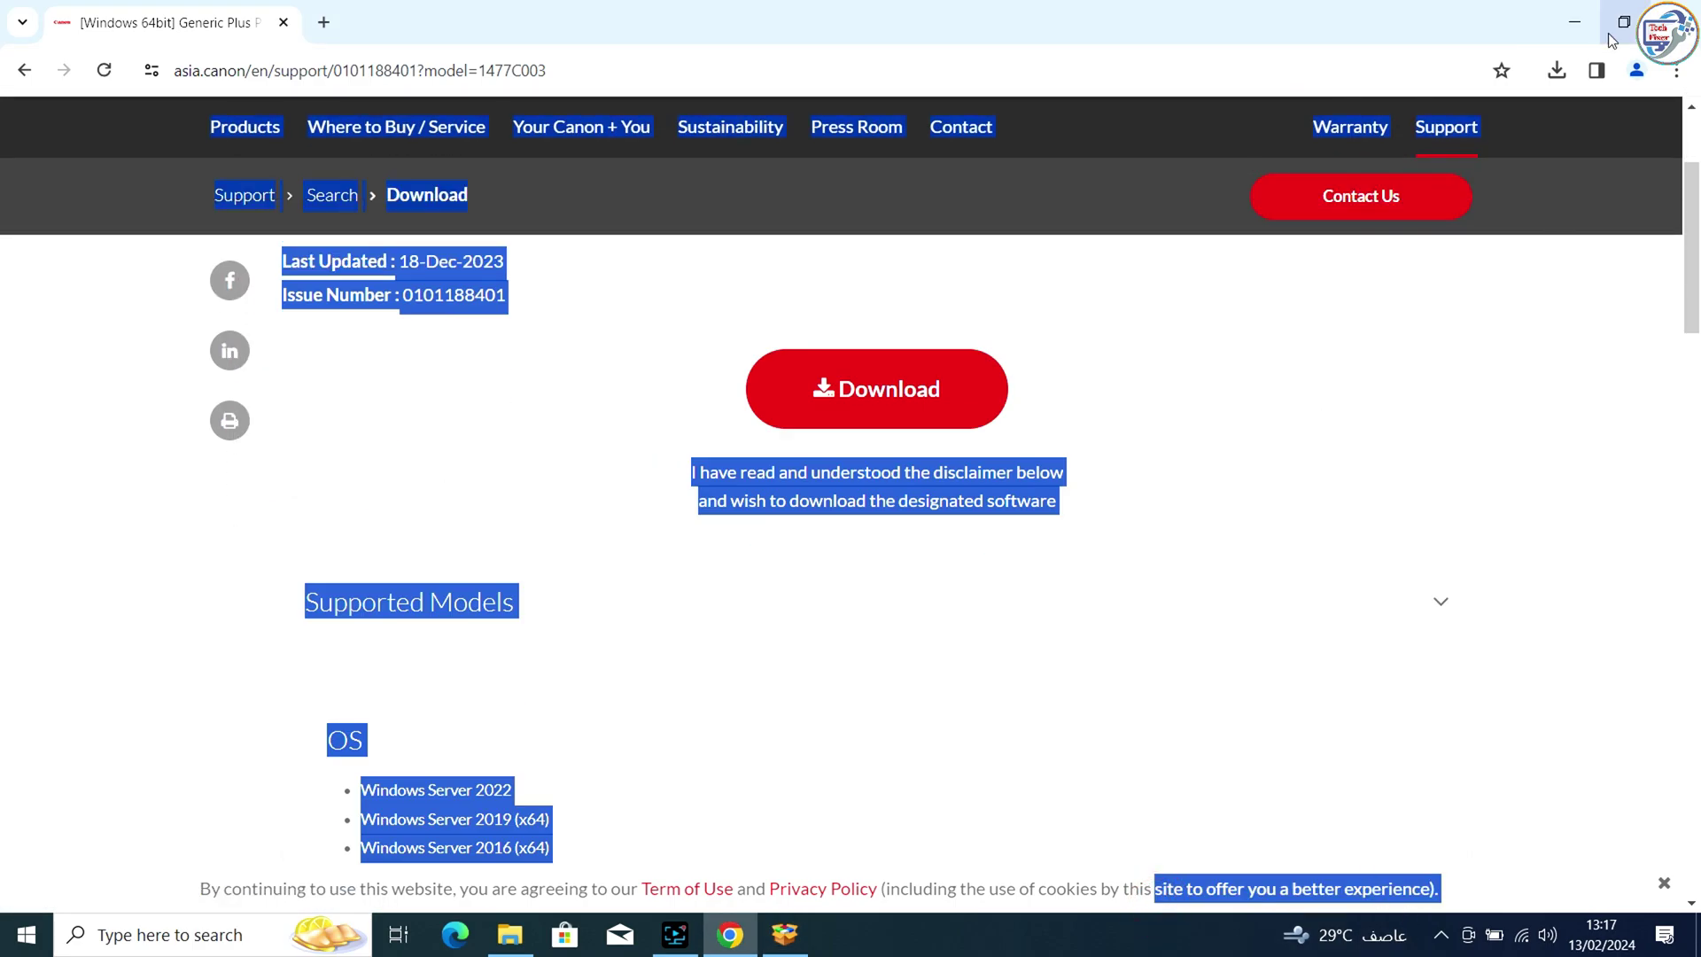
left_click(1343, 280)
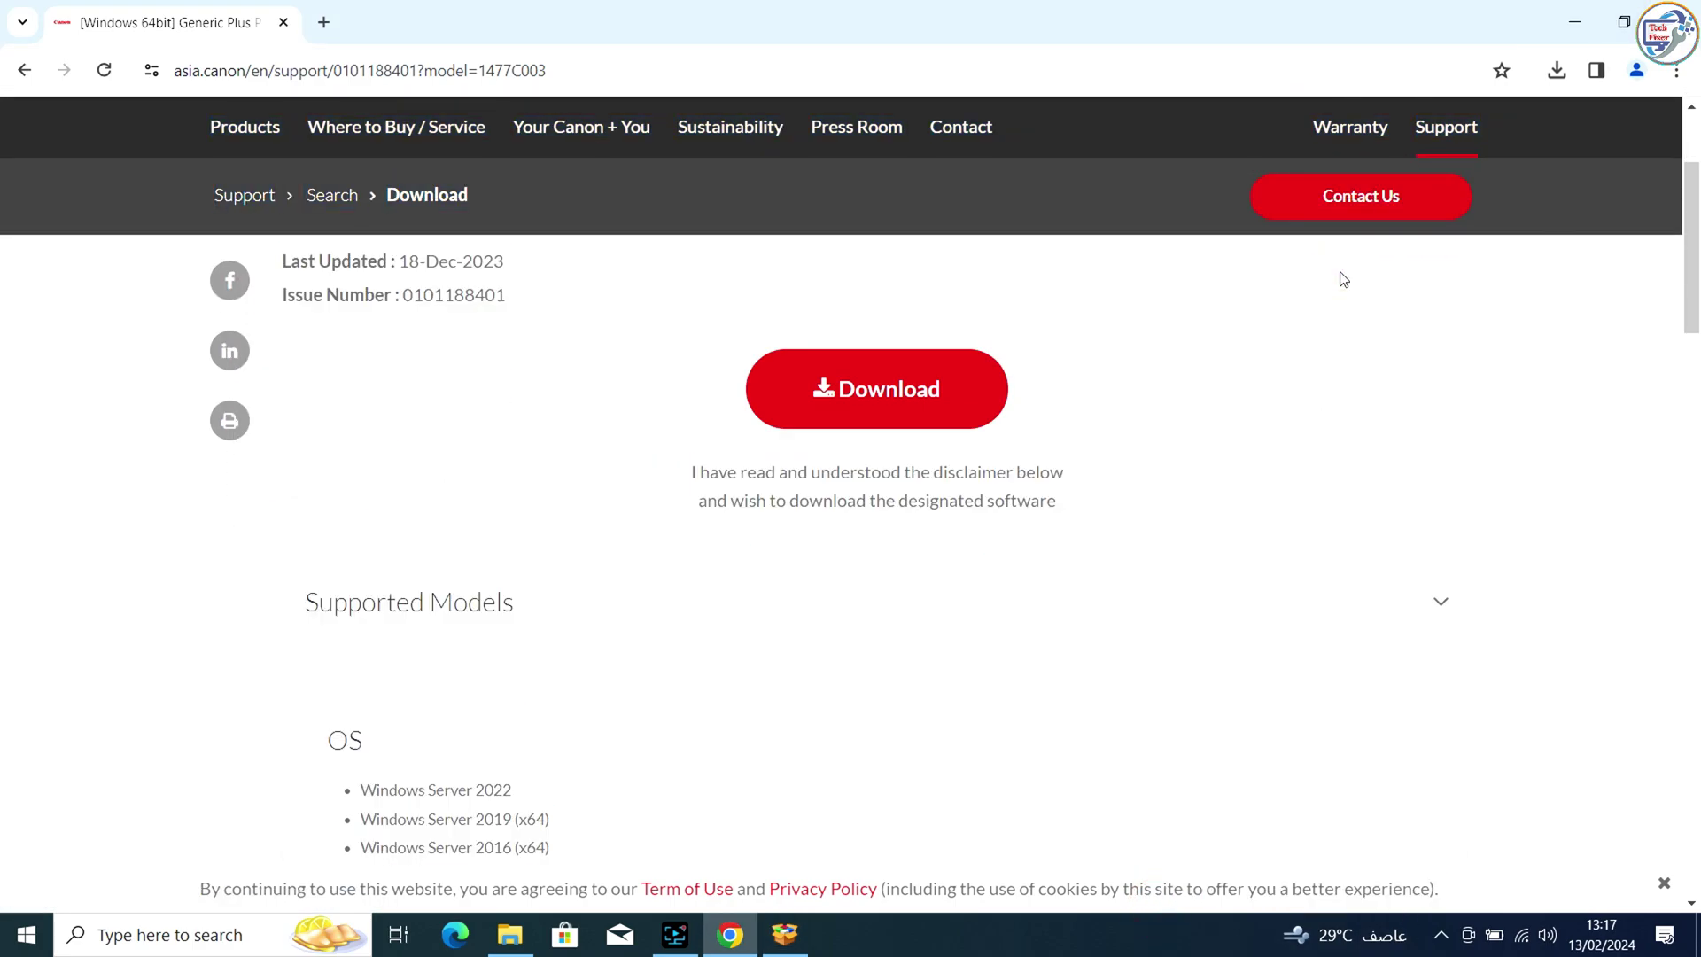
left_click(1581, 8)
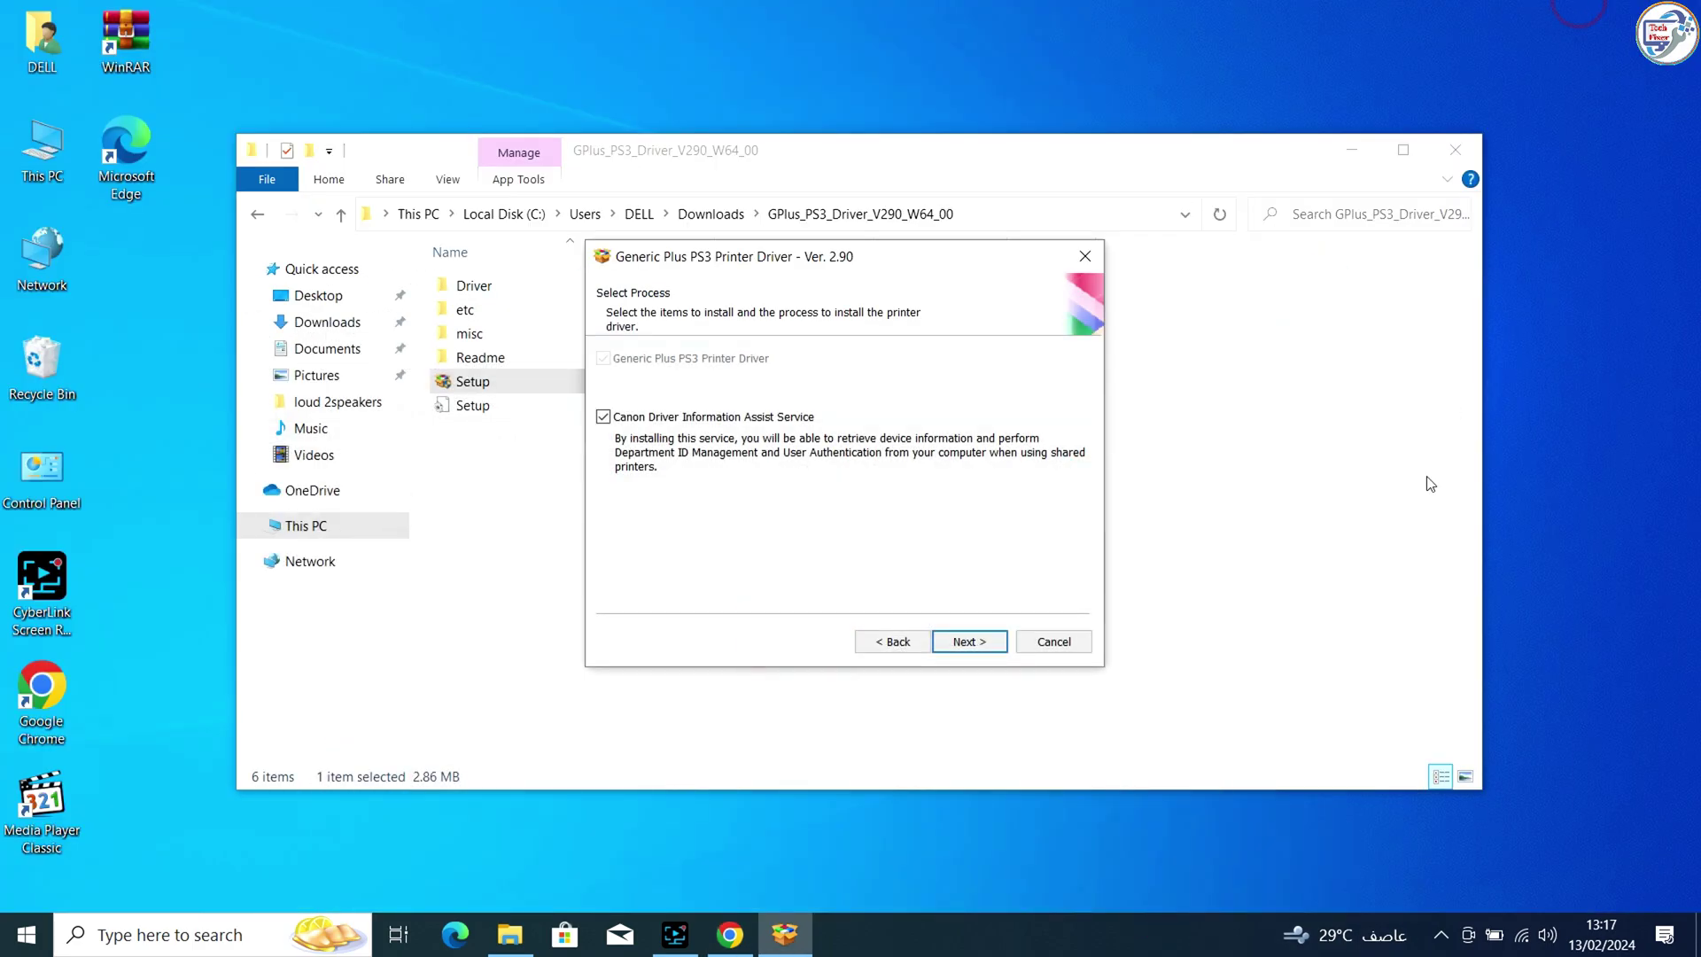
Step: Join the secured RST Wi-Fi network by submitting its security key
left_click(1522, 935)
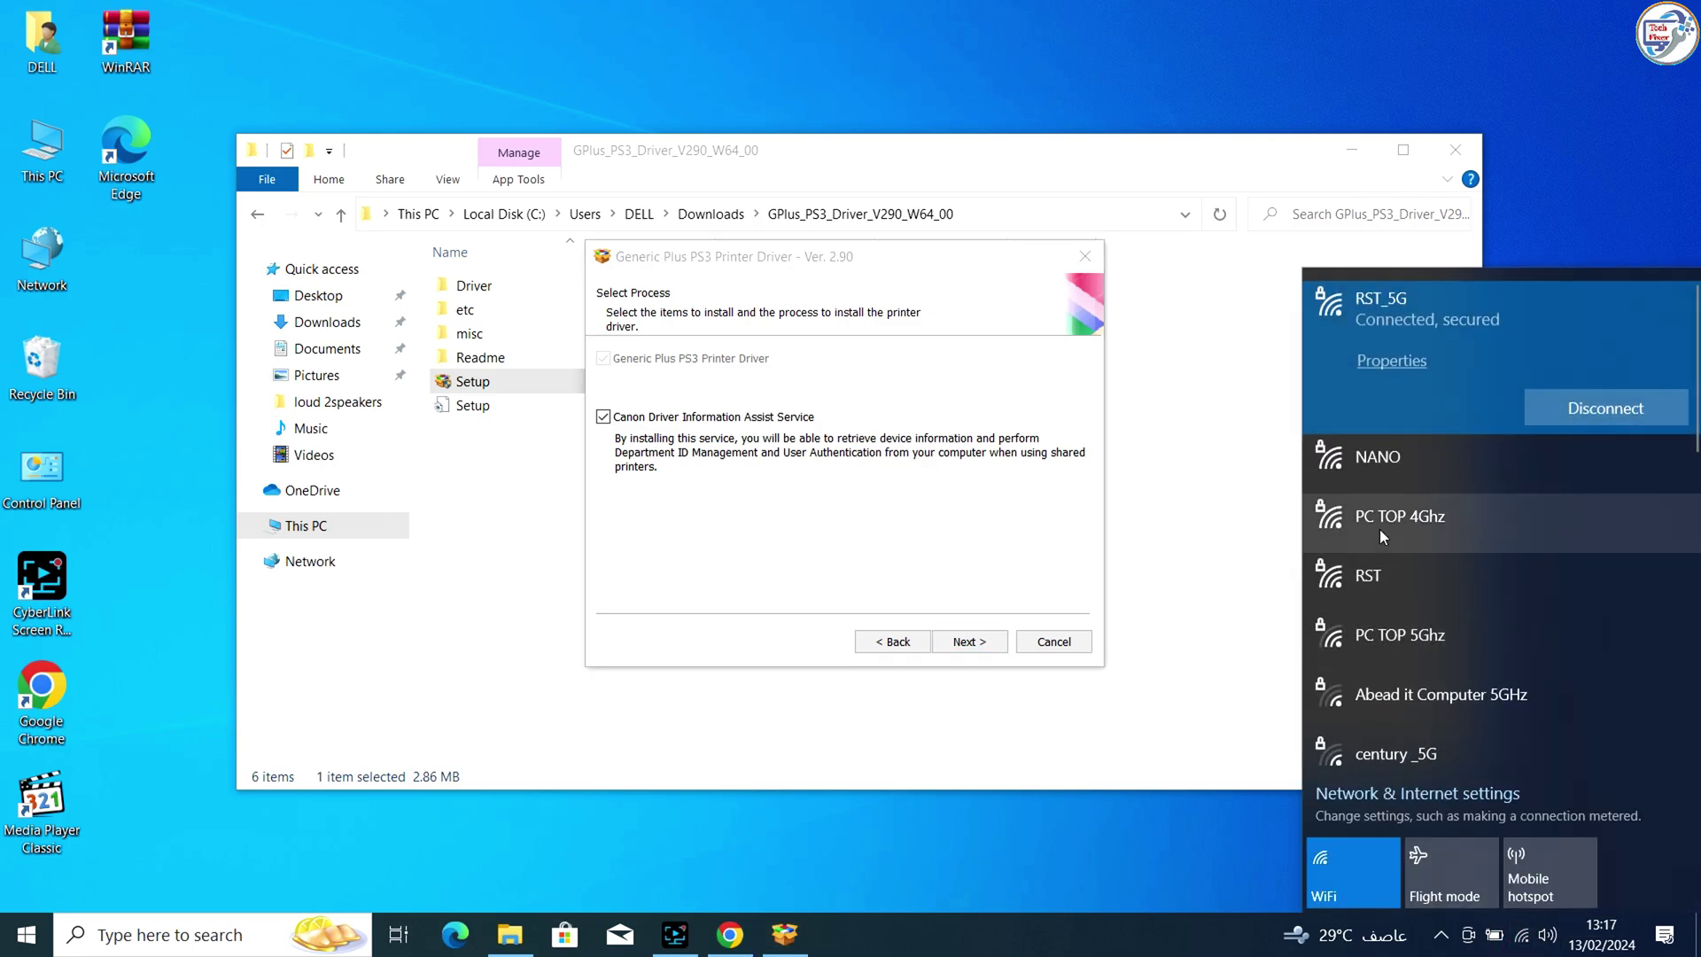
left_click(1375, 582)
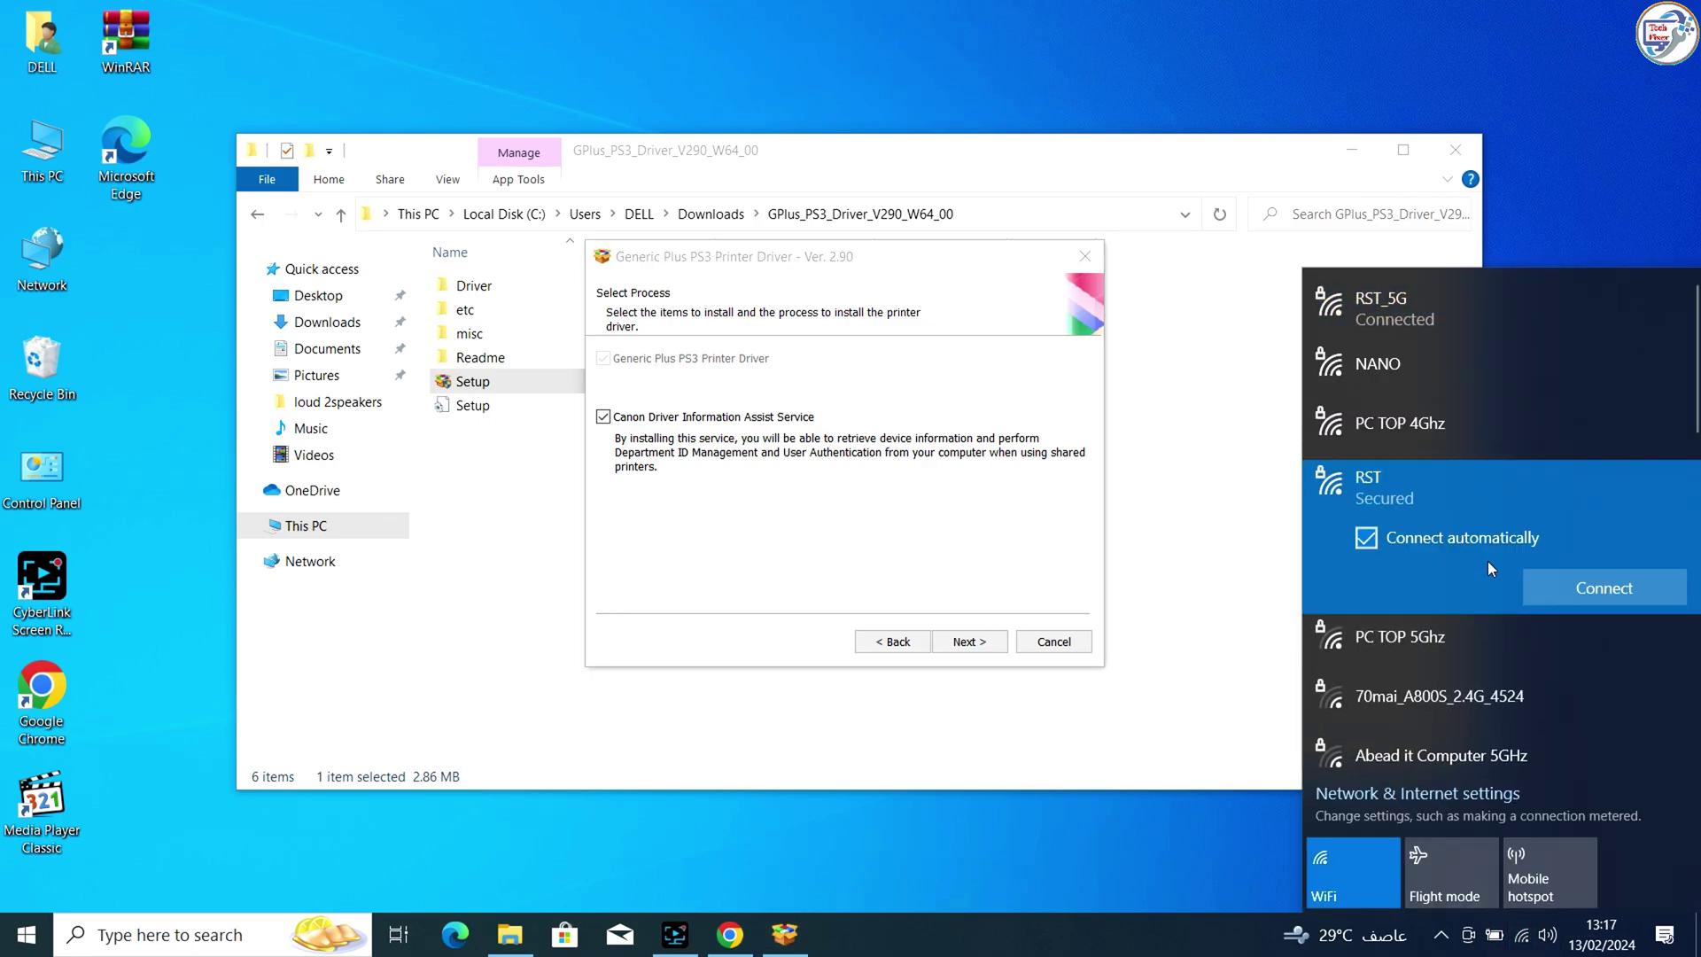
left_click(1593, 598)
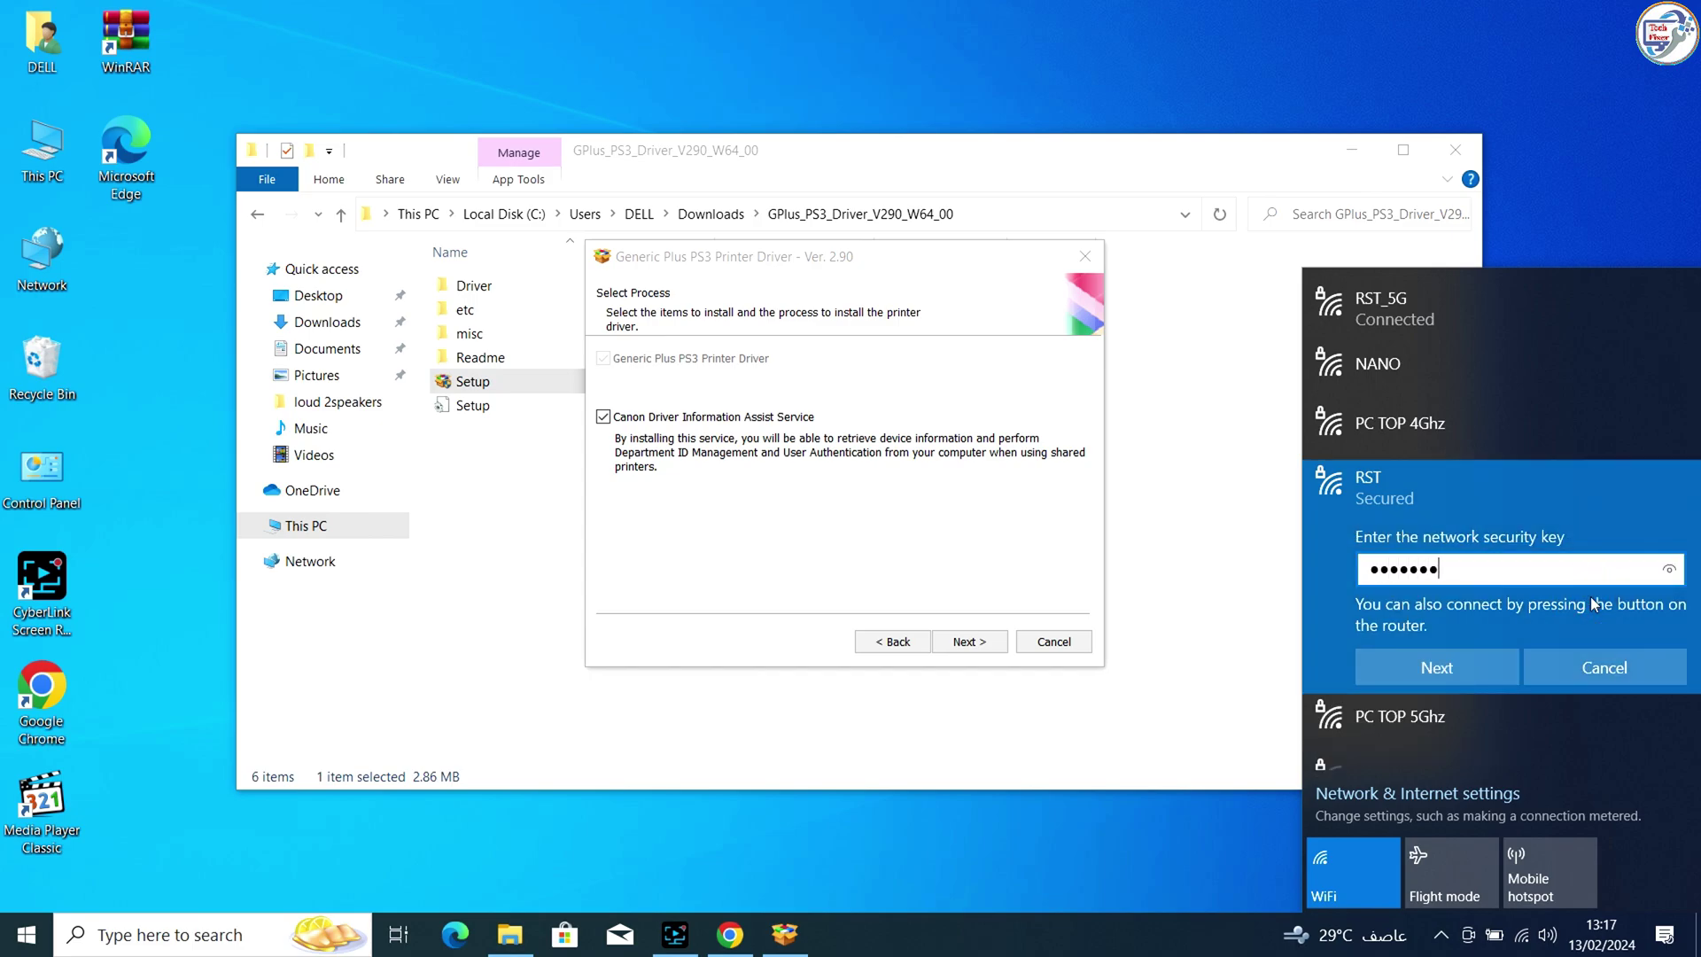
key("Return")
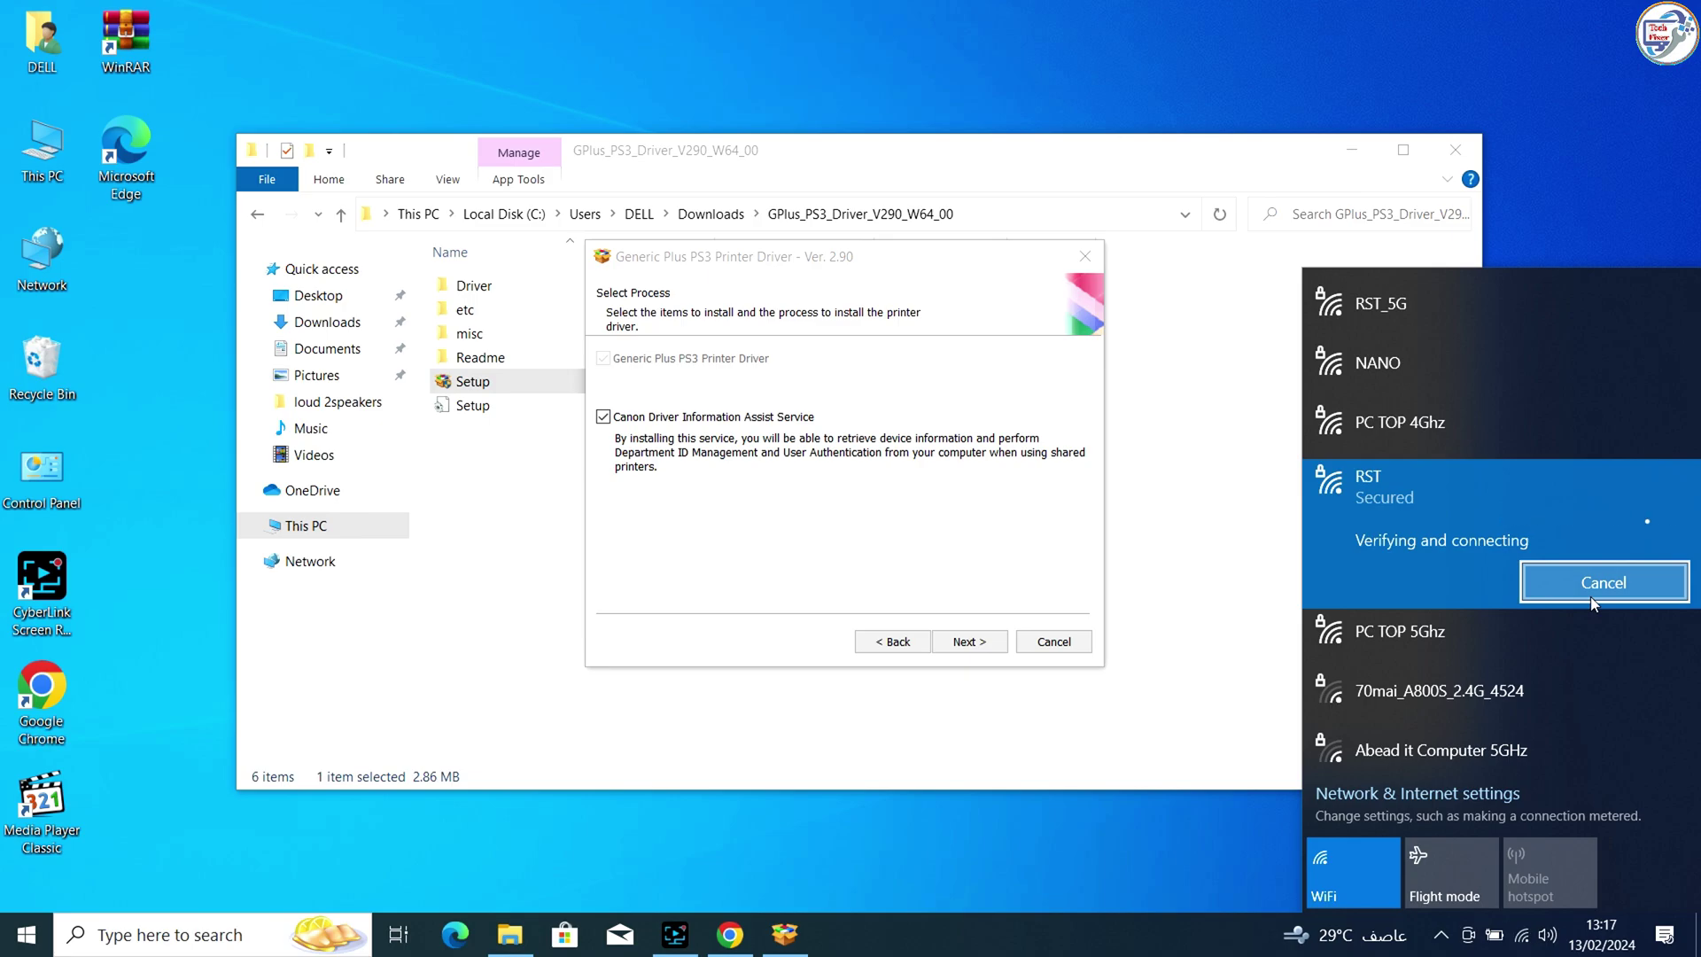
left_click(1188, 849)
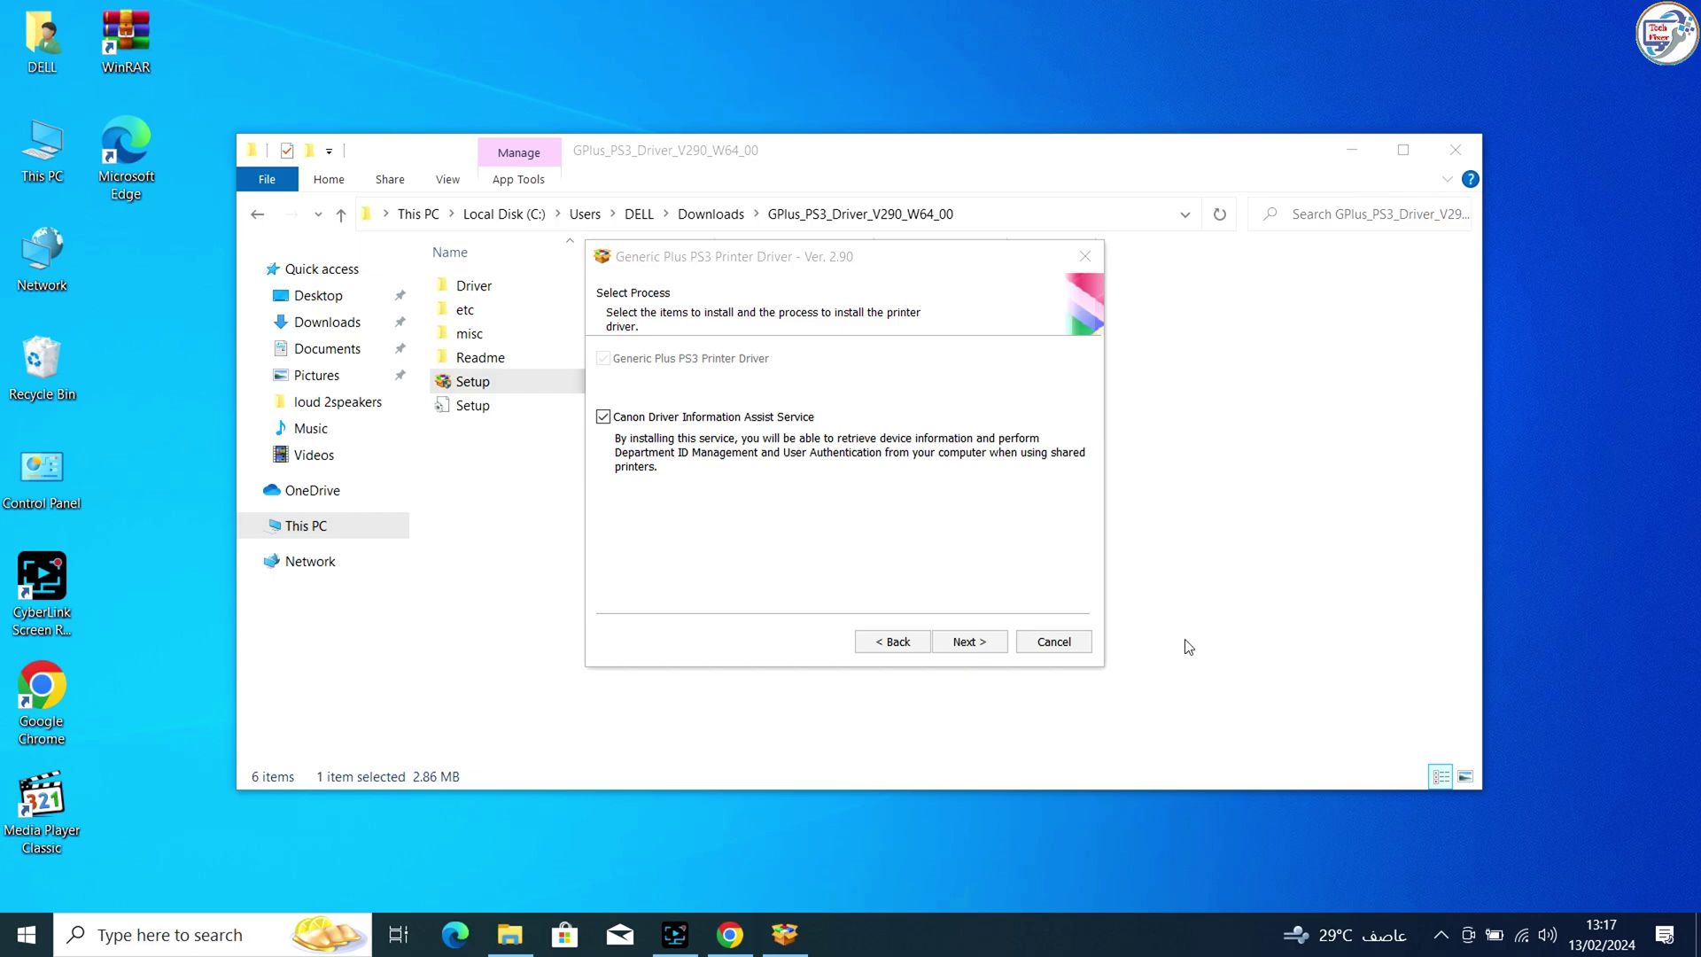
Step: Allow the Windows Firewall change and search again to find the LBP612C/613C at 192.168.0.101
left_click(965, 642)
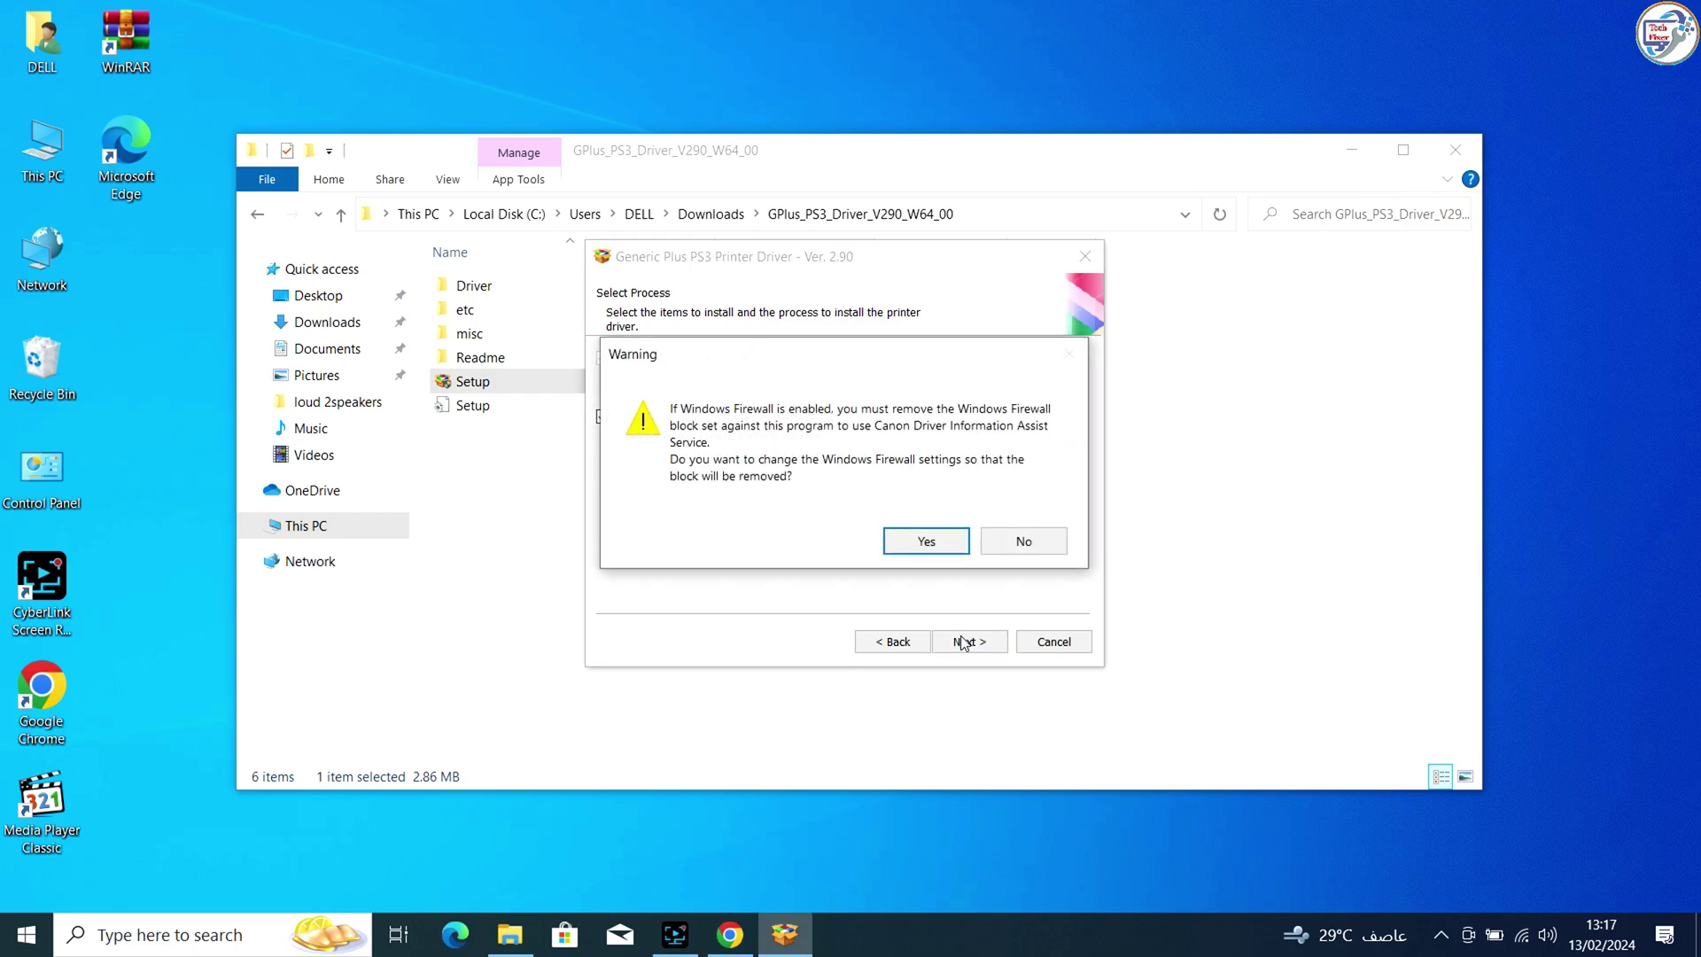
left_click(925, 541)
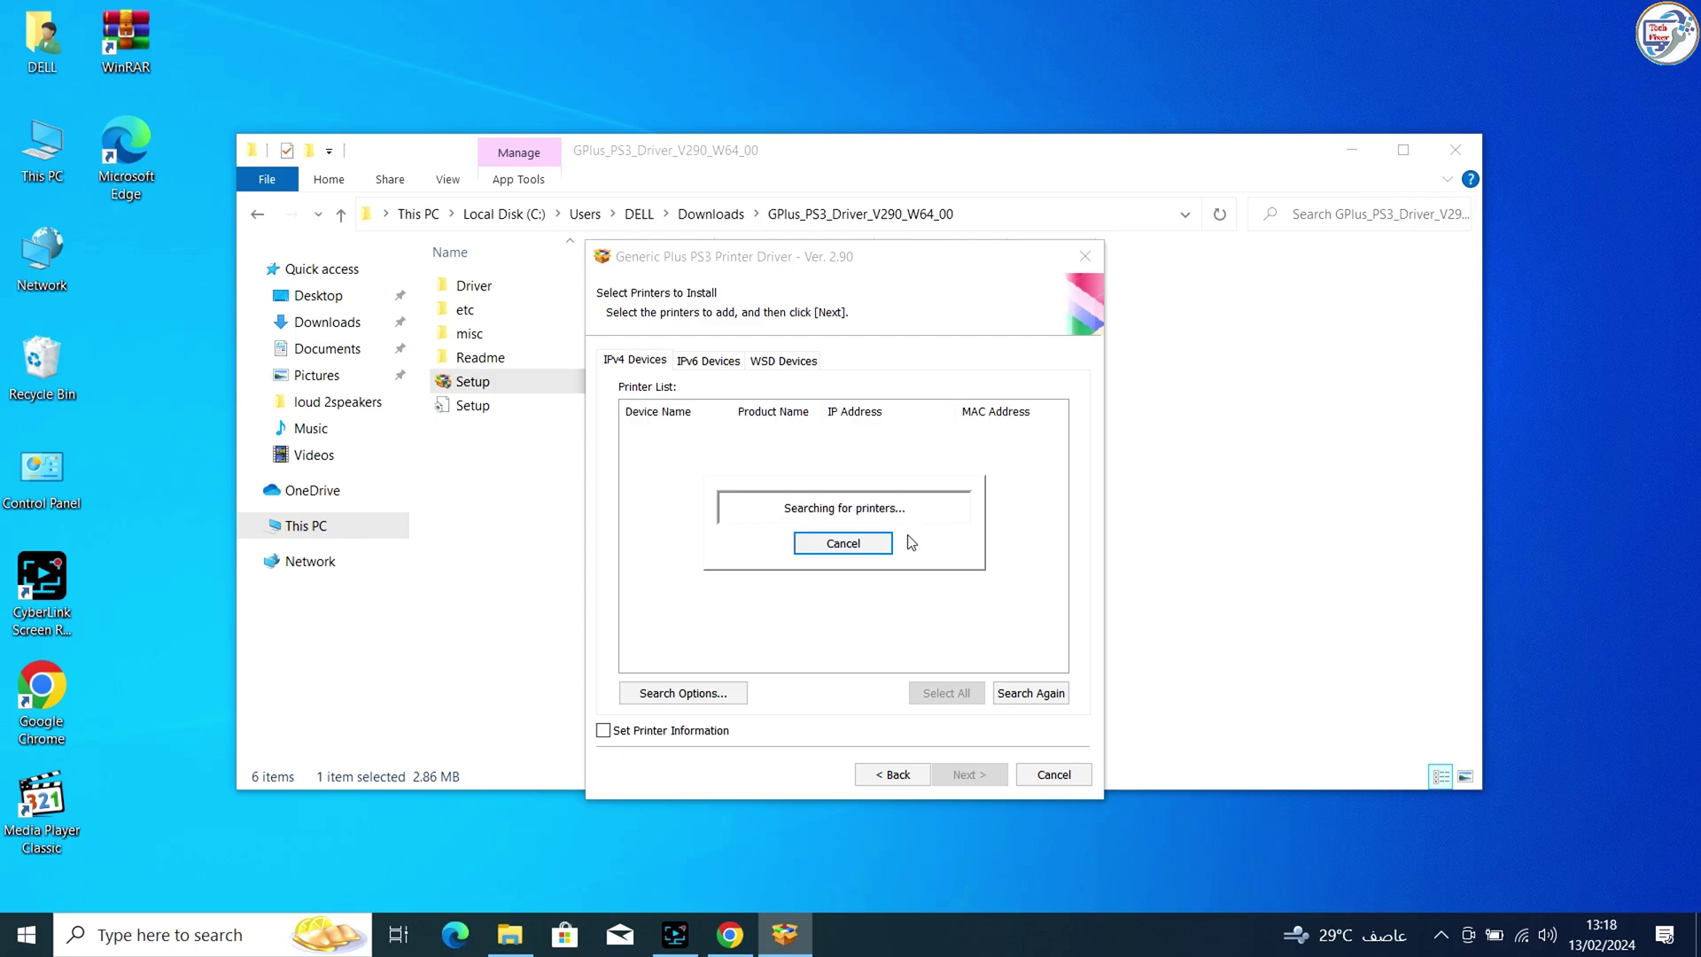
left_click(1029, 692)
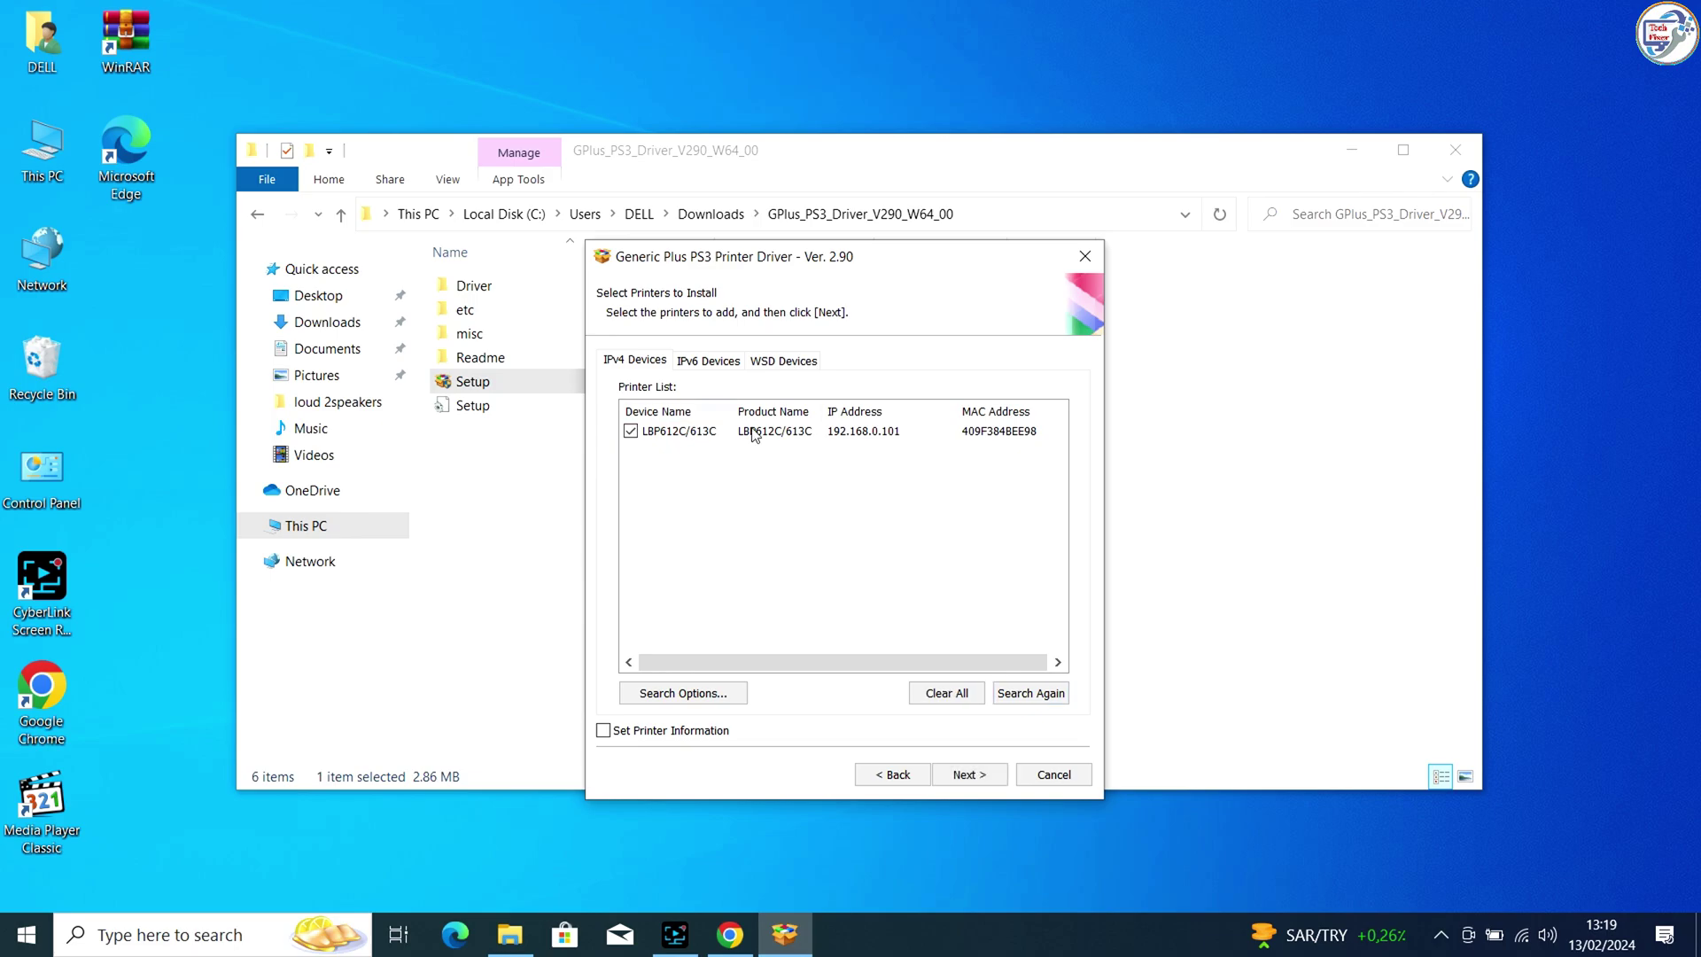
Step: Install the PS3 driver on the checked LBP612C/613C, then exit the finished wizard
left_click(970, 773)
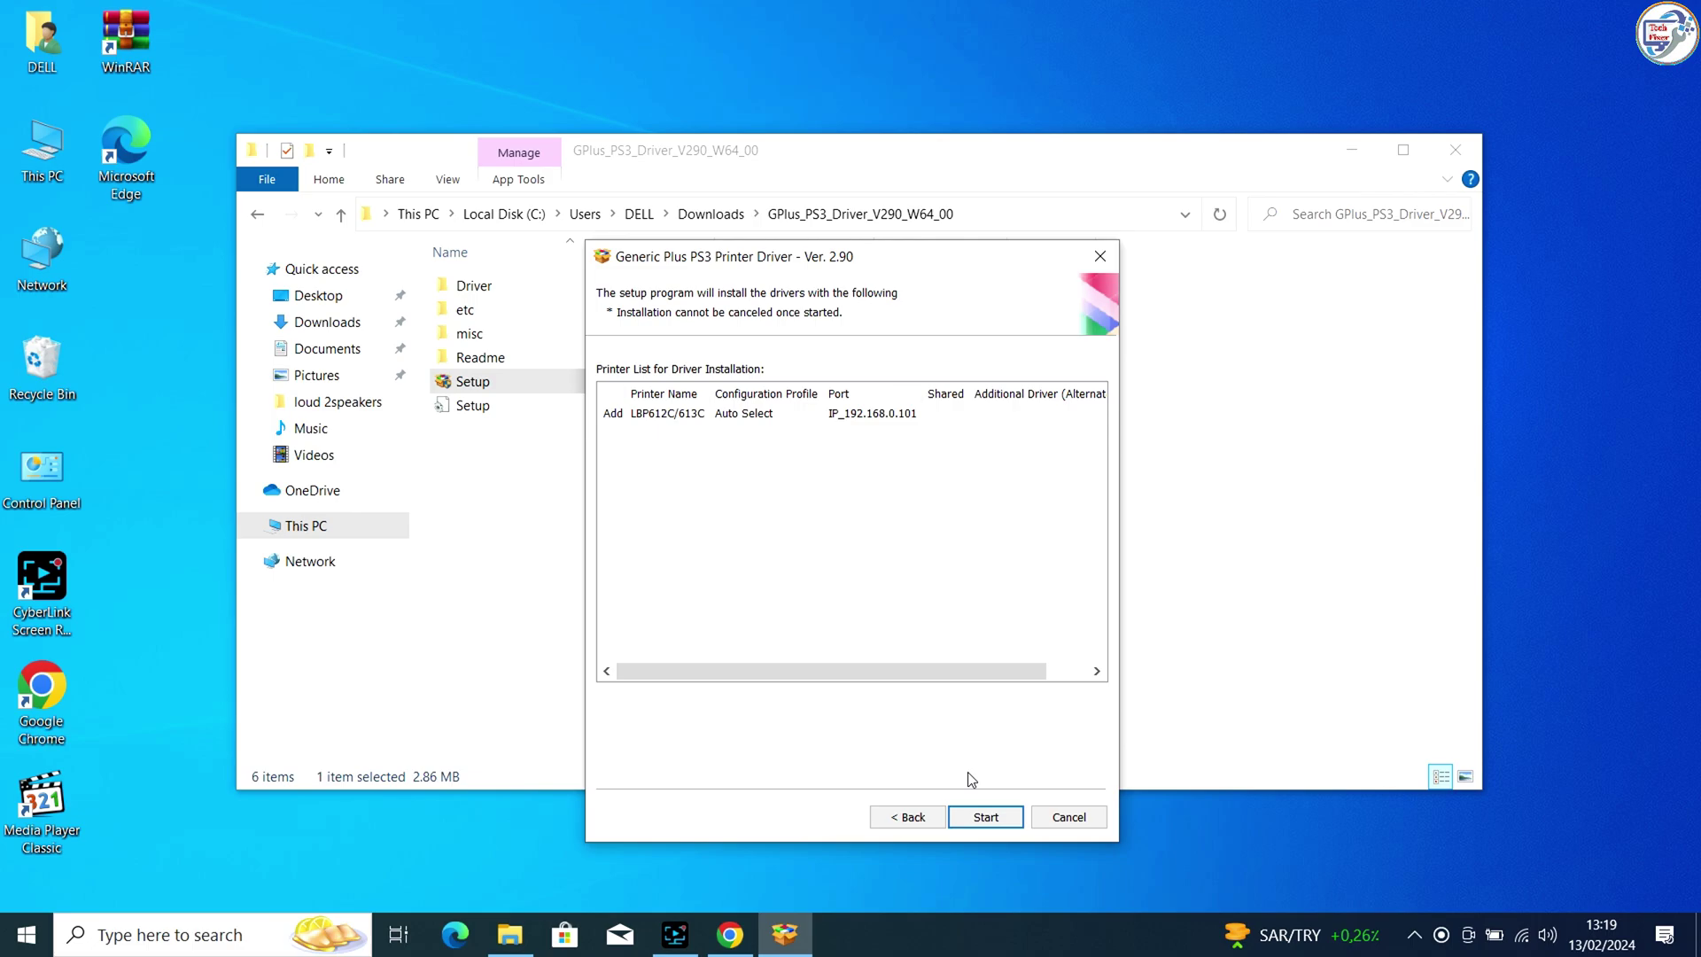
left_click(972, 822)
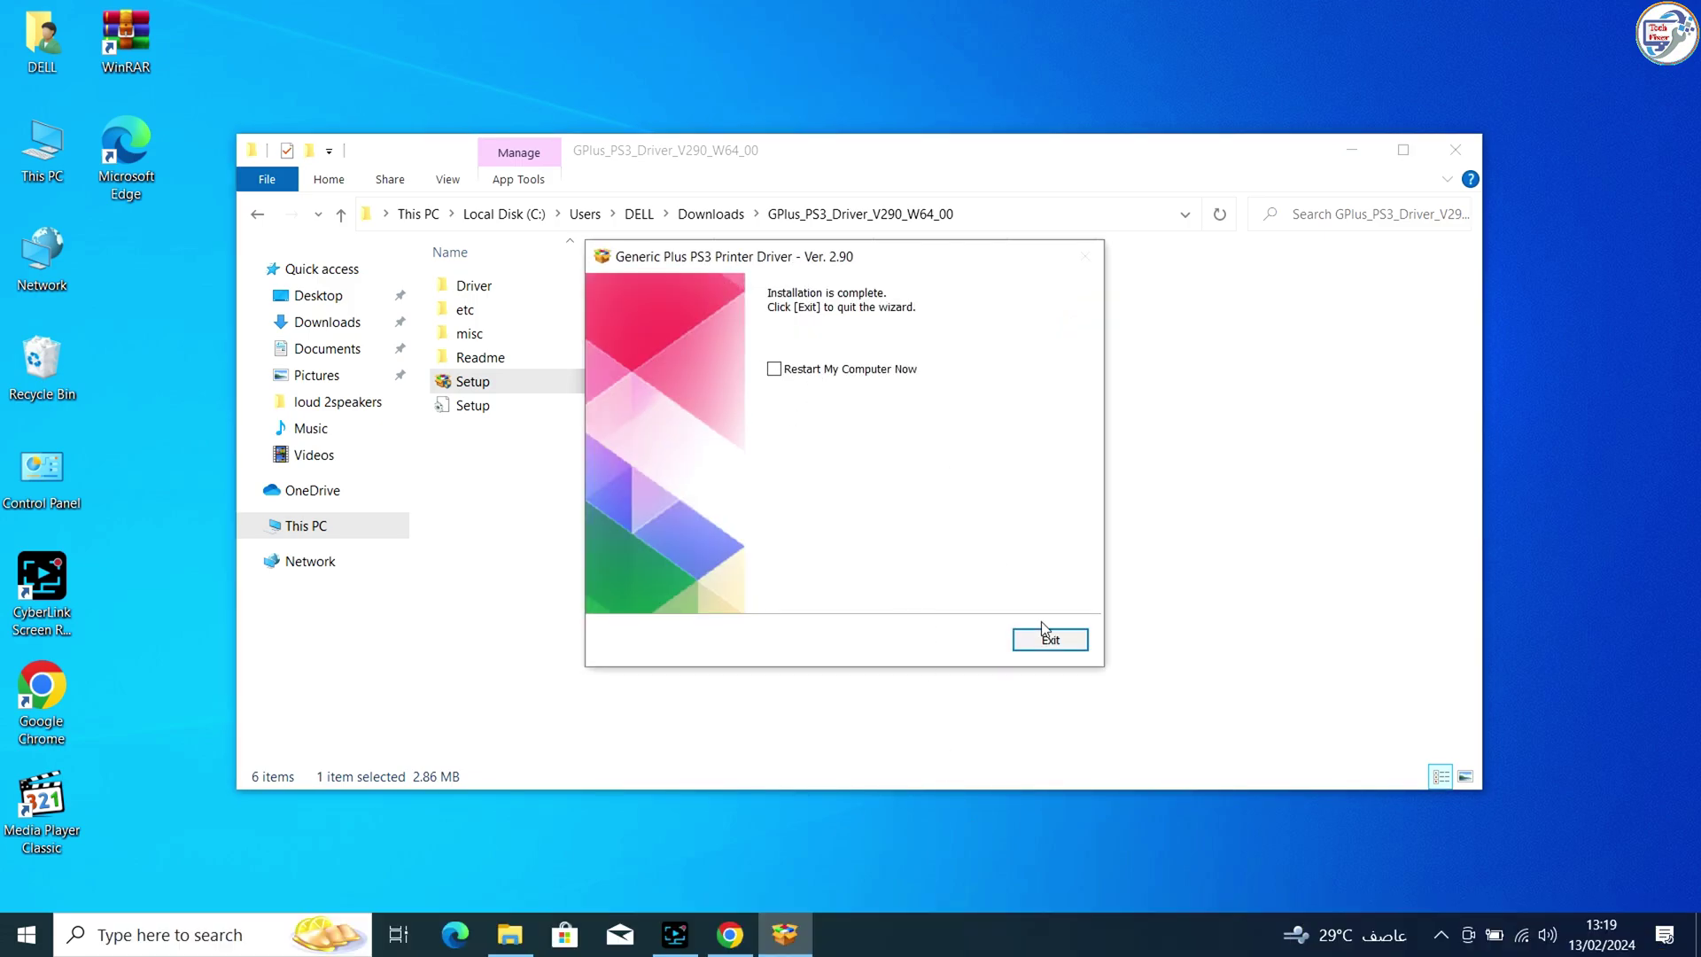
left_click(1050, 641)
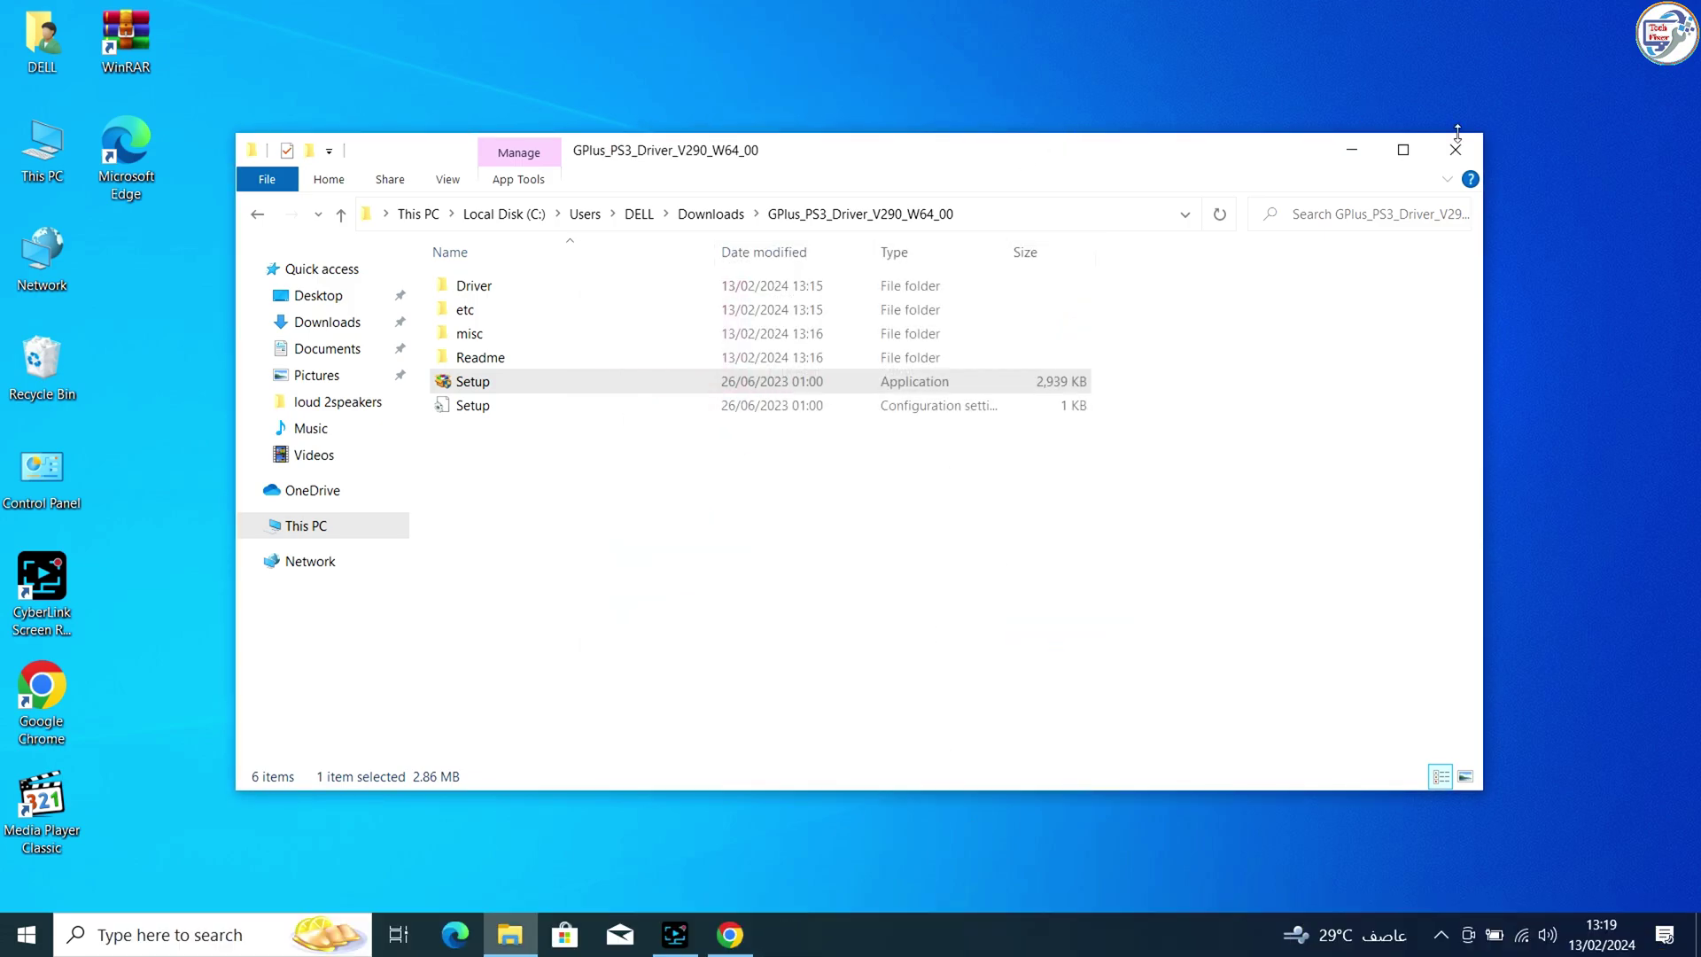